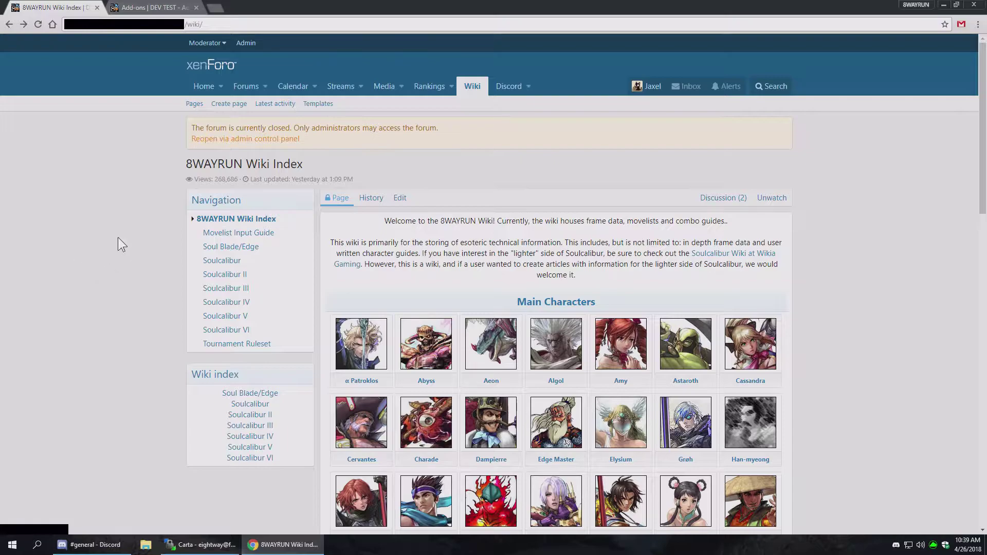
Open the XenCarta 2 (Wiki) PRO admin page, browsing its Templates and Pages lists.
click(138, 7)
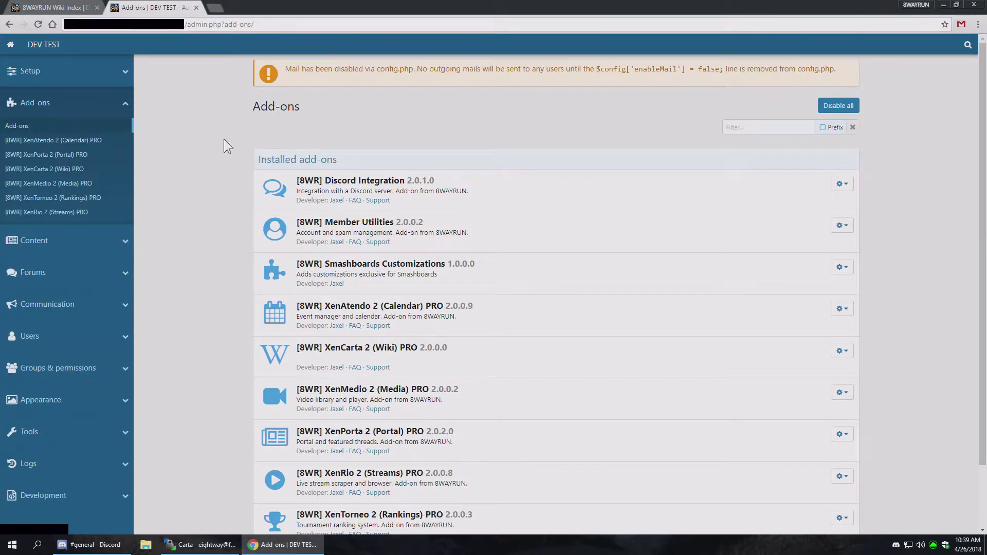
click(84, 170)
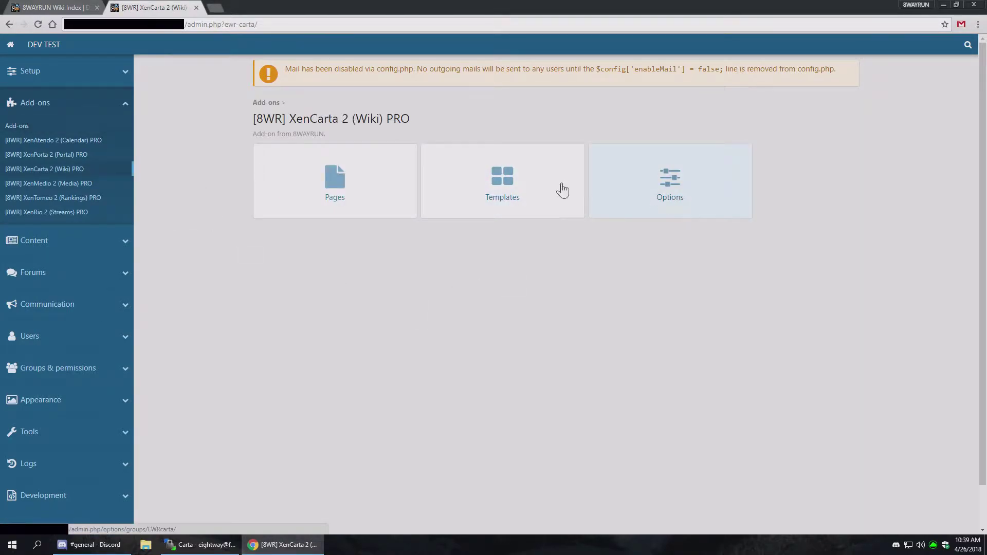
click(562, 190)
scroll(380, 246, down, 1)
click(7, 24)
click(355, 184)
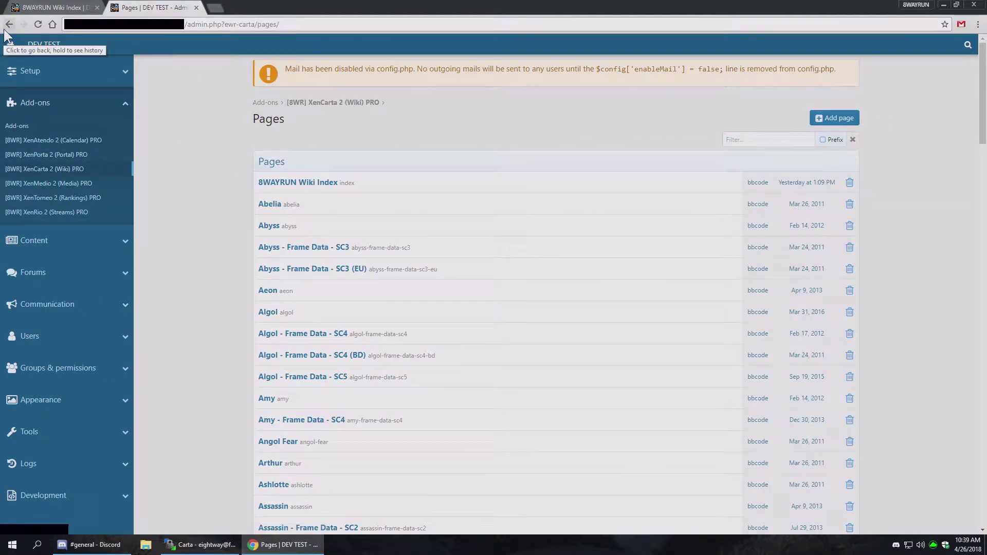
click(7, 24)
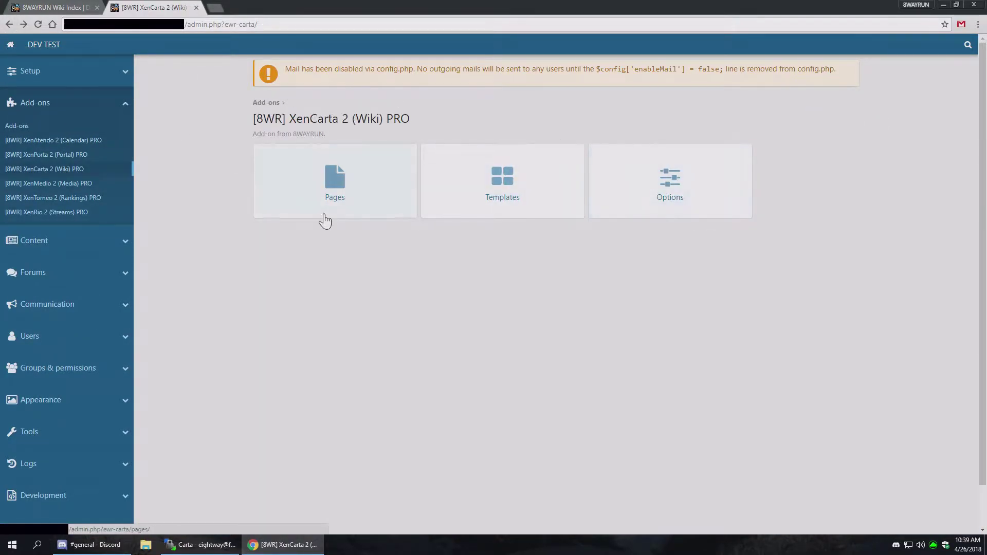
Review the wiki Options: TOC Requirement 1, History per page 50, Cache expiration 7.
click(627, 176)
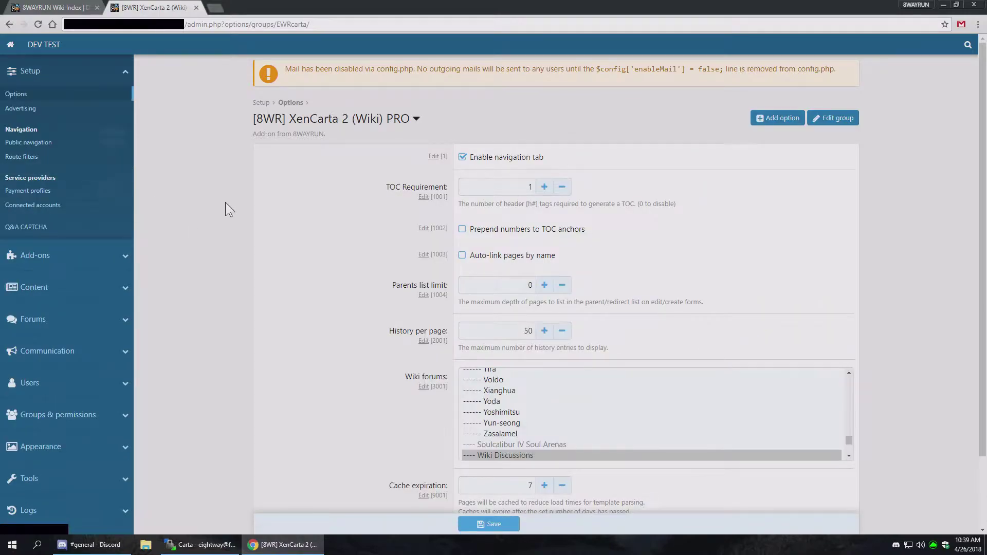
scroll(251, 196, down, 2)
scroll(252, 196, up, 2)
scroll(291, 276, down, 1)
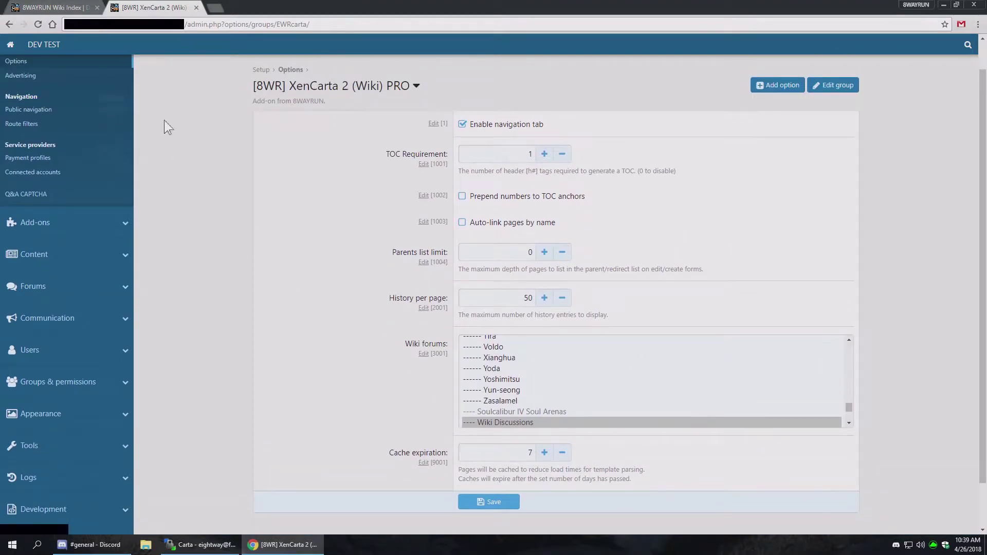
Open the Character info box (large) template from the wiki Templates list and read its code.
scroll(55, 131, up, 1)
click(10, 24)
click(503, 193)
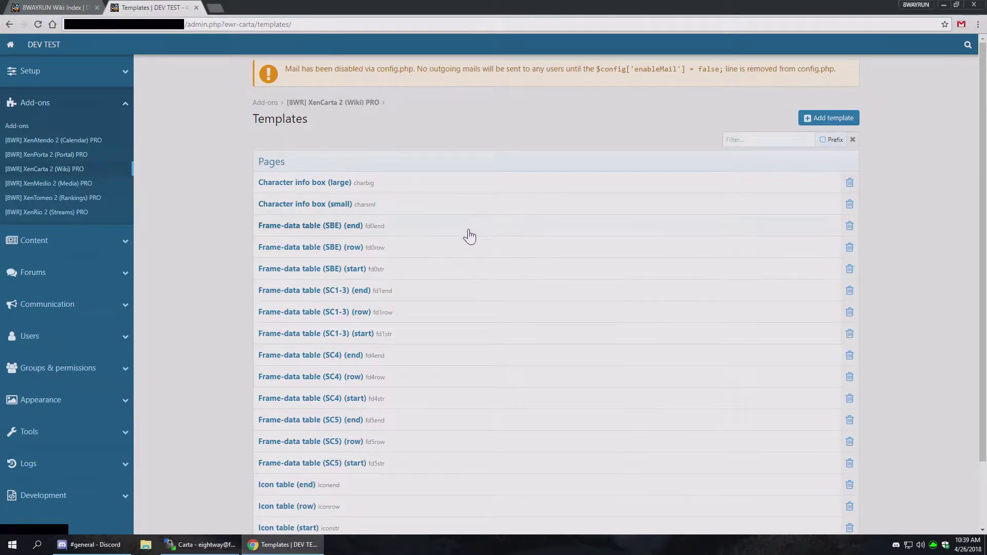
click(409, 190)
scroll(631, 317, down, 9)
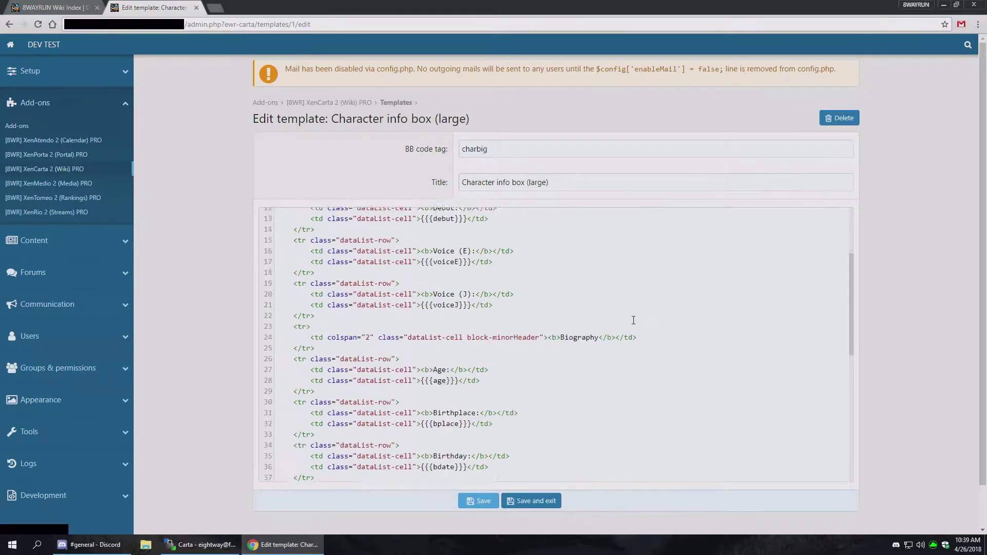
scroll(626, 315, up, 9)
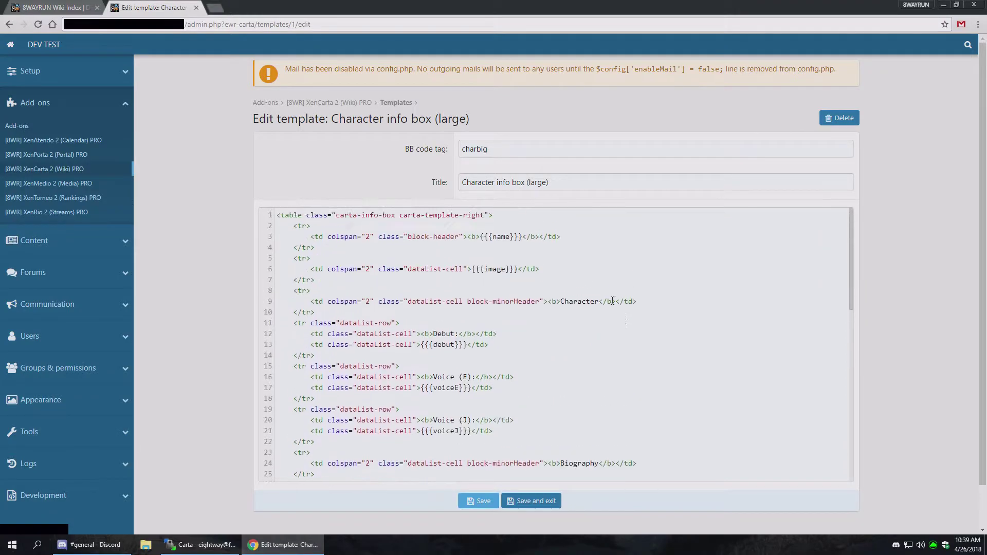
scroll(478, 280, down, 6)
scroll(476, 280, up, 6)
click(9, 24)
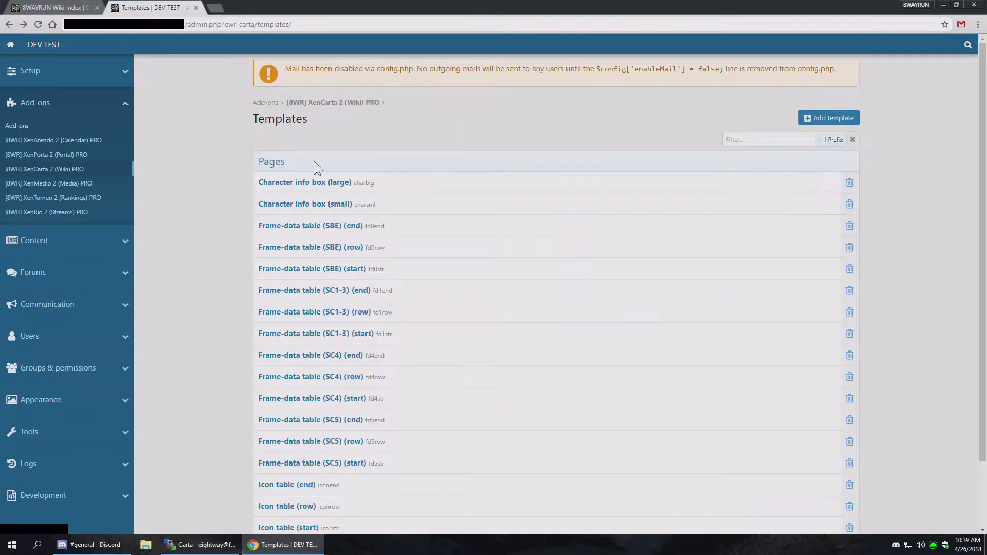
View and select the Character info box (large) usage code on the public wiki Templates page.
click(51, 7)
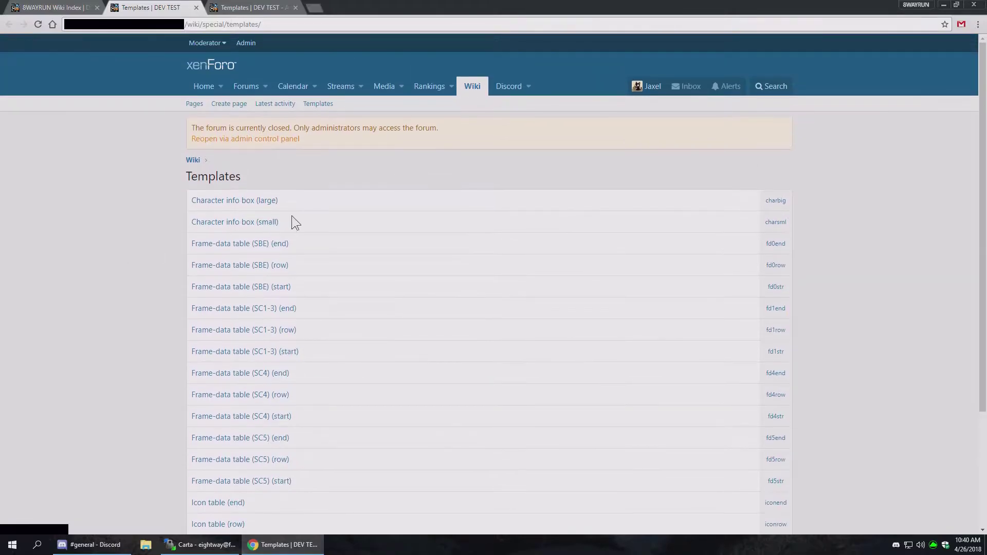
click(208, 203)
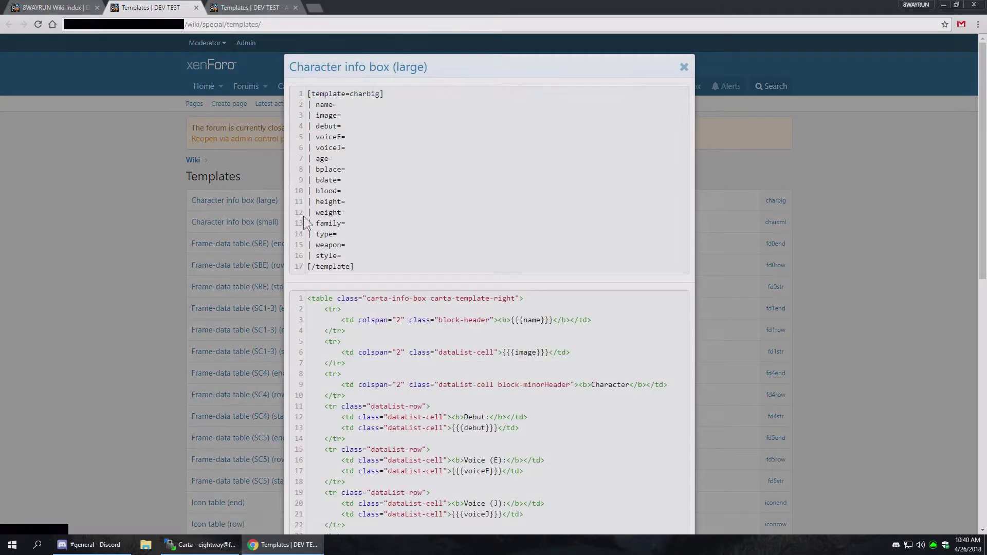
scroll(439, 398, down, 5)
scroll(439, 399, down, 2)
scroll(439, 398, up, 7)
drag(381, 275, 297, 95)
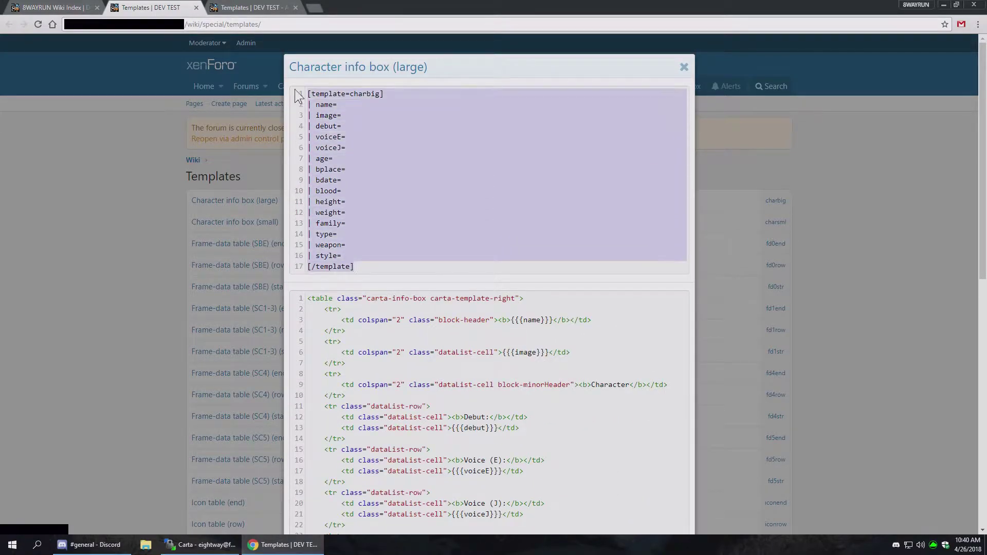
click(368, 246)
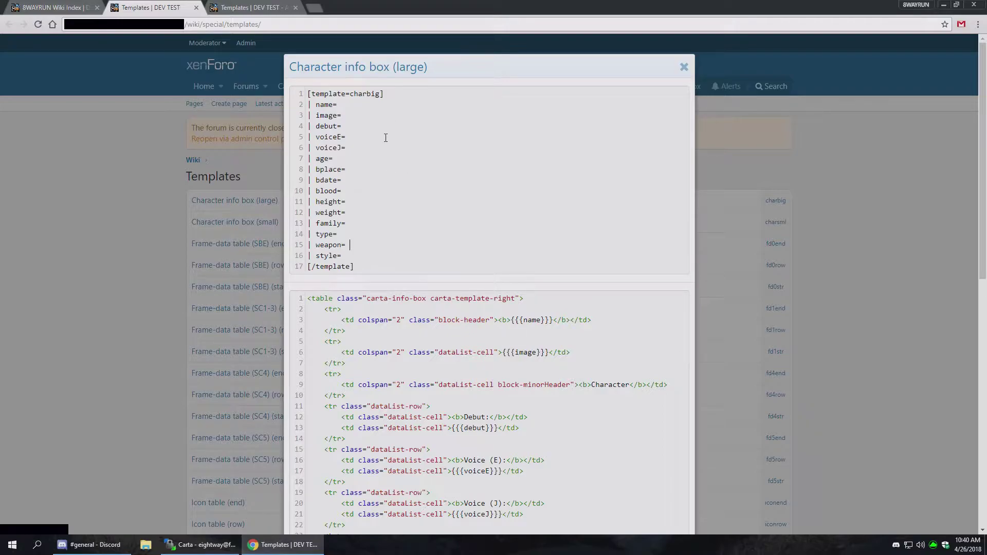
click(684, 66)
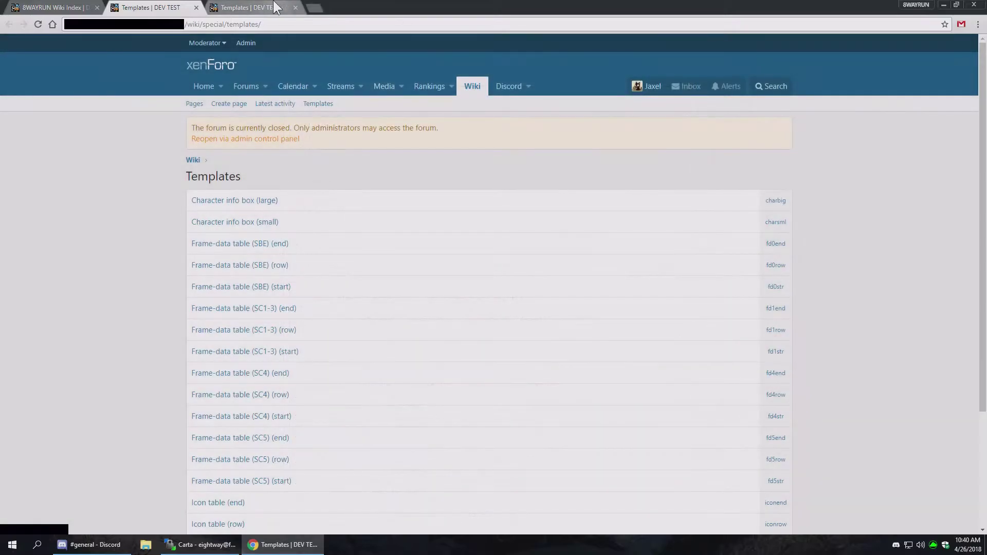
Glance at the admin template list, then return to the public wiki Templates list.
click(272, 8)
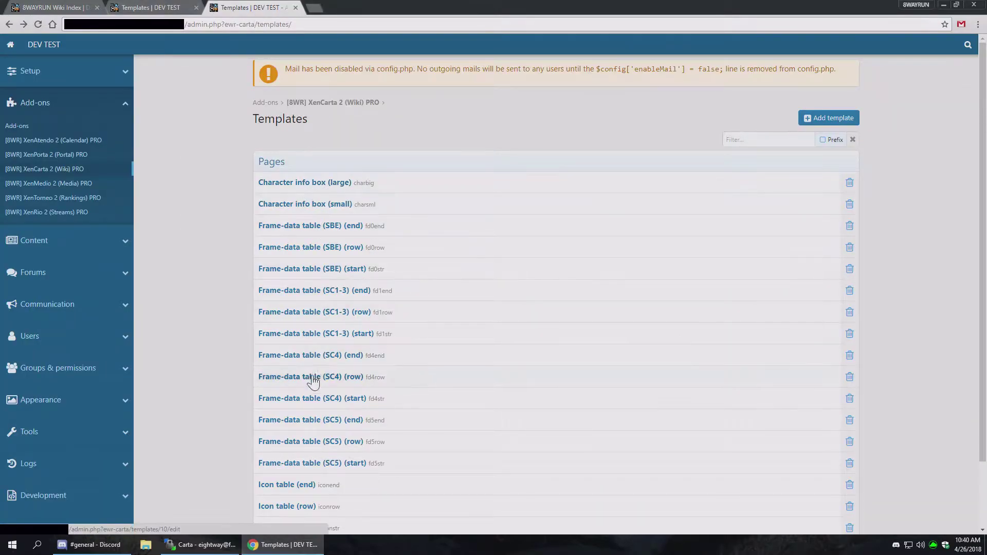
click(149, 8)
scroll(304, 401, down, 3)
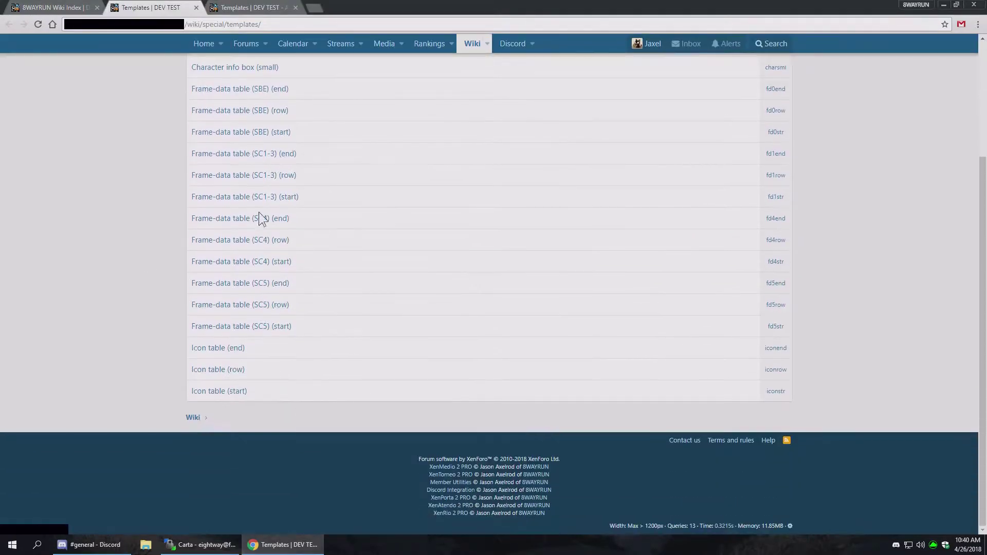
scroll(326, 205, up, 3)
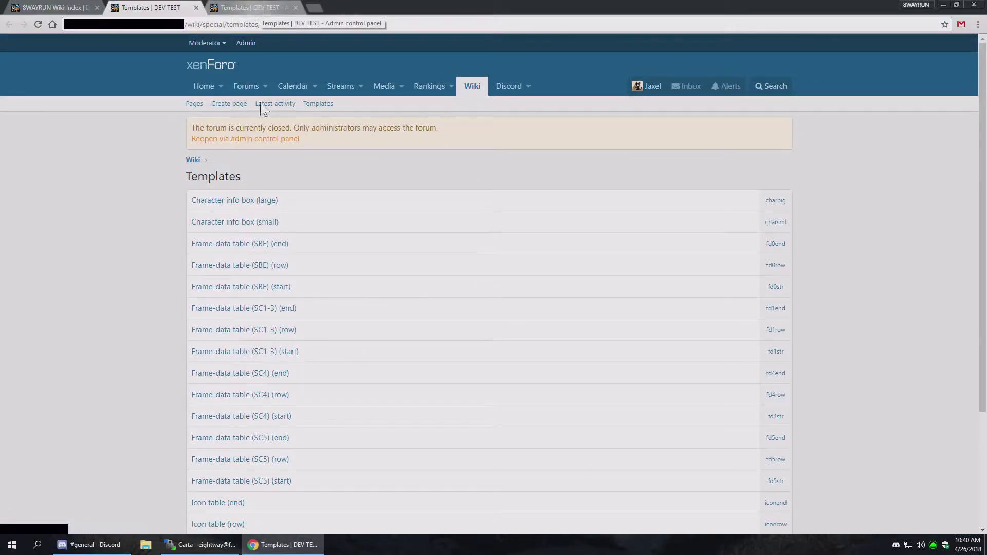
Open the admin wiki Pages list and close the public Templates tab.
click(251, 7)
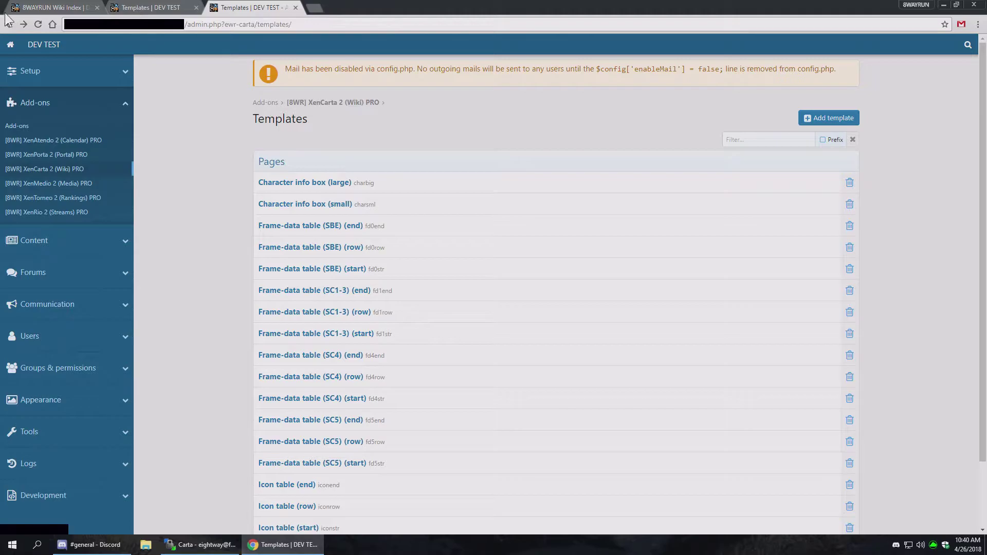
click(9, 24)
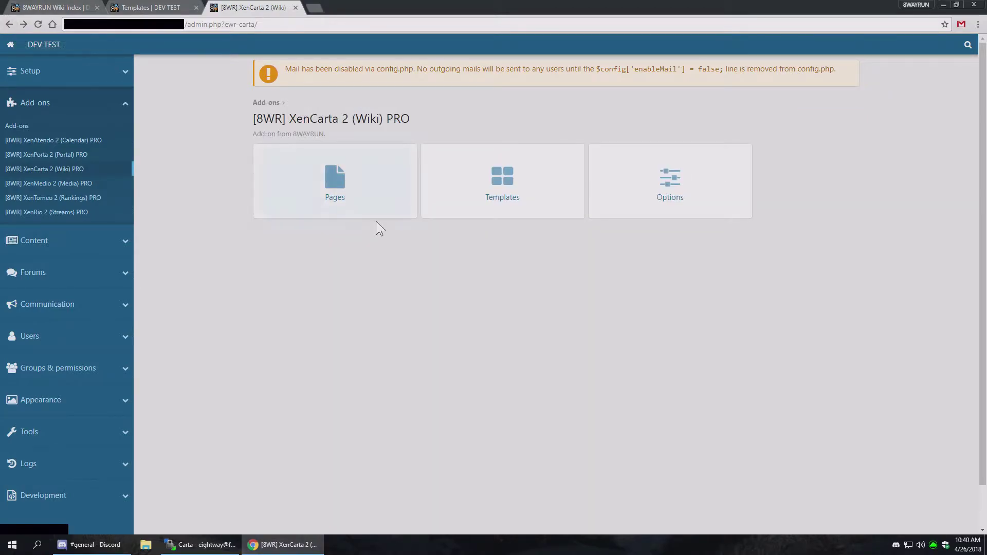
click(288, 200)
click(149, 7)
click(53, 7)
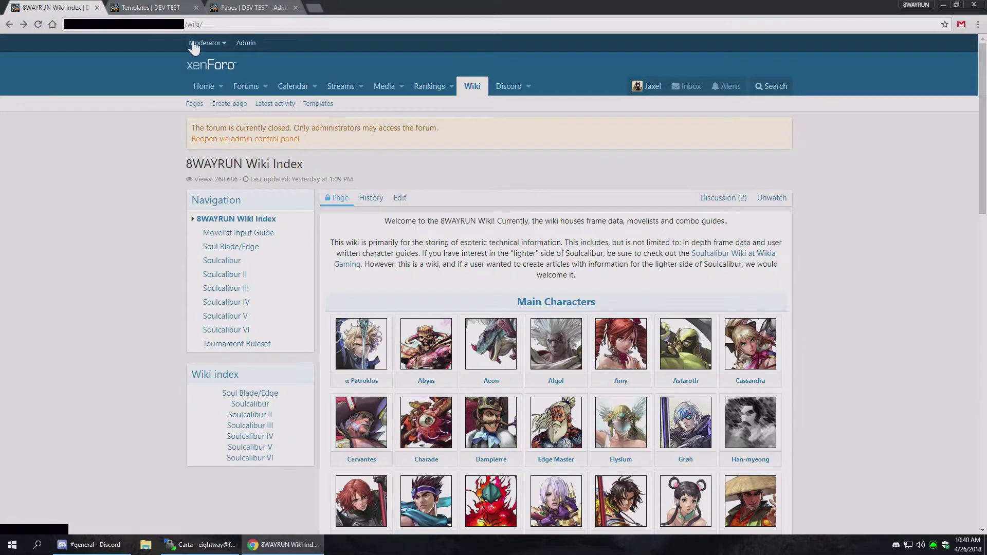
click(196, 7)
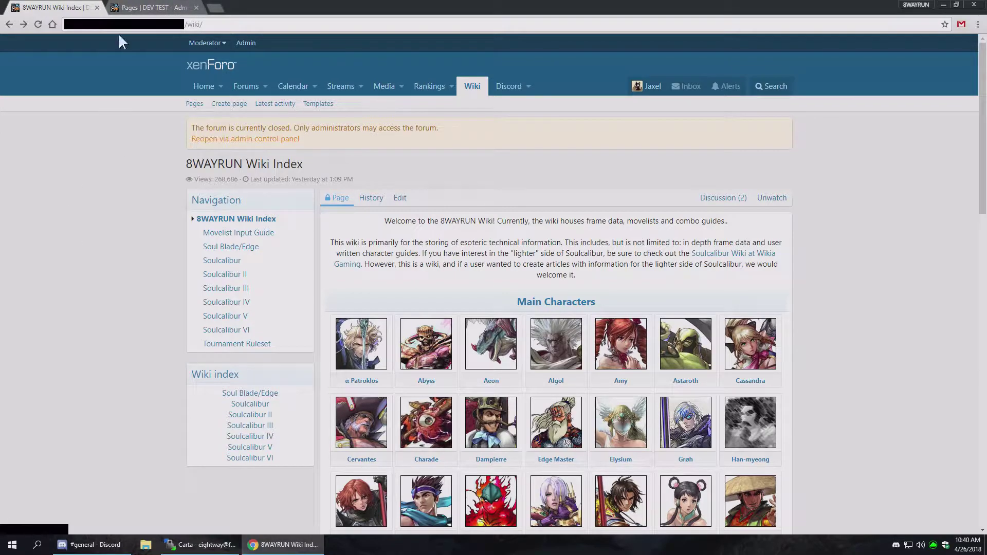
Start a new wiki page and look at the Page type options, leaving BbCode.
click(150, 8)
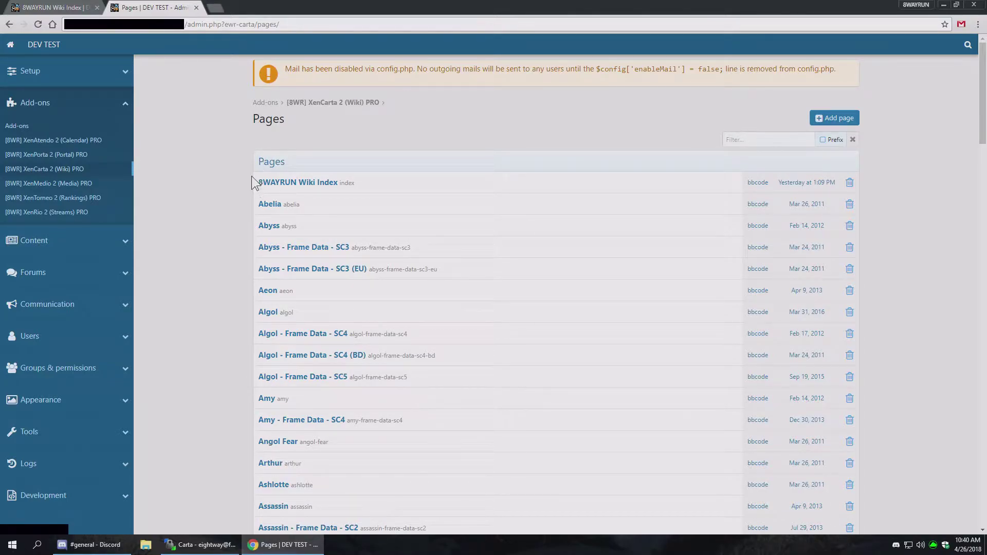
click(851, 122)
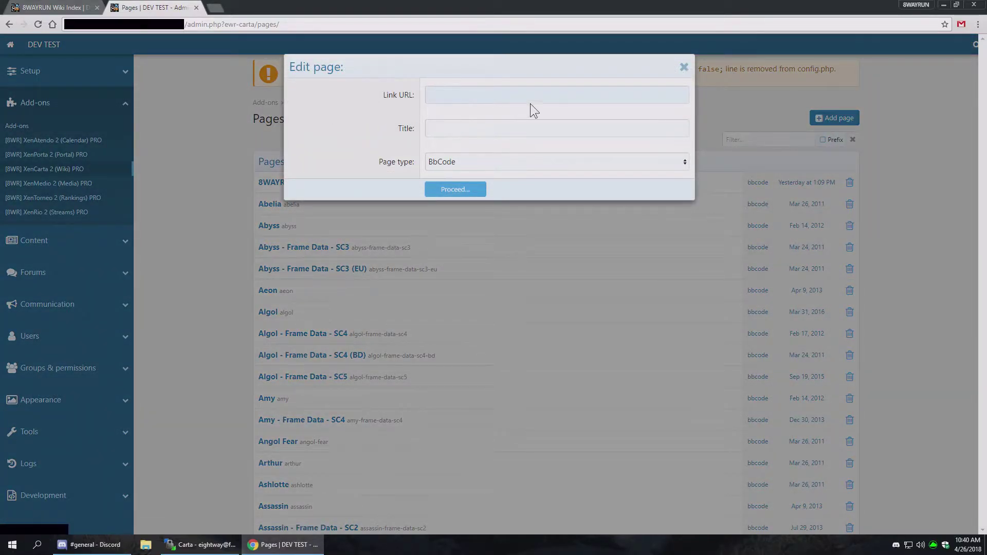
click(456, 162)
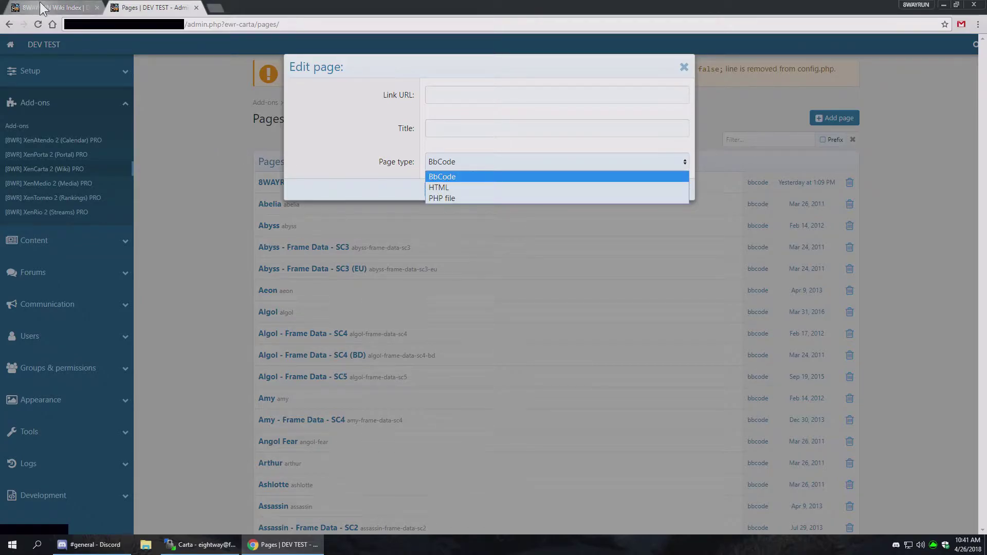
Discard the new-page form and view the 8WAYRUN Wiki Index editor's template markup.
click(208, 144)
click(52, 7)
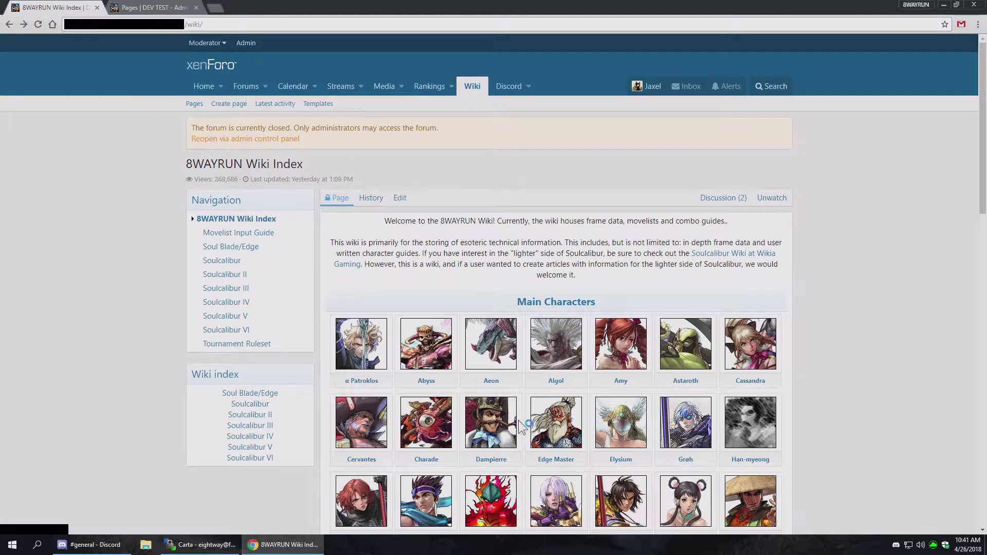
click(400, 199)
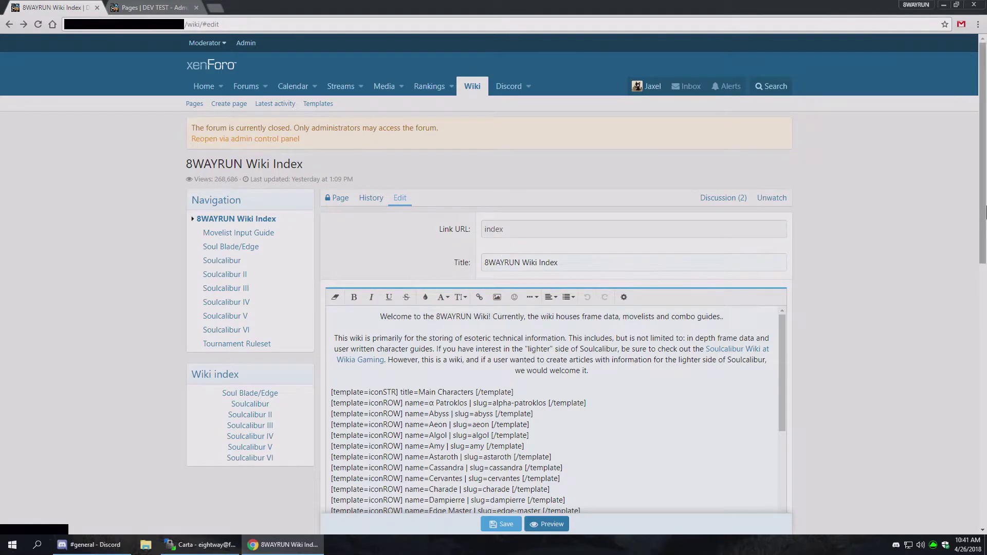
mouse_move(982, 219)
mouse_down()
mouse_move(979, 472)
mouse_move(981, 216)
mouse_up()
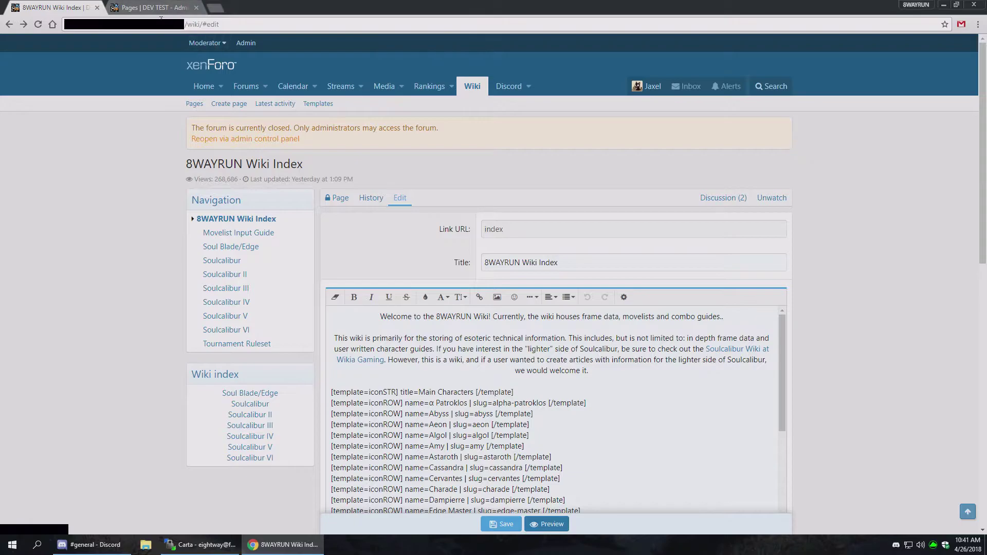
click(130, 9)
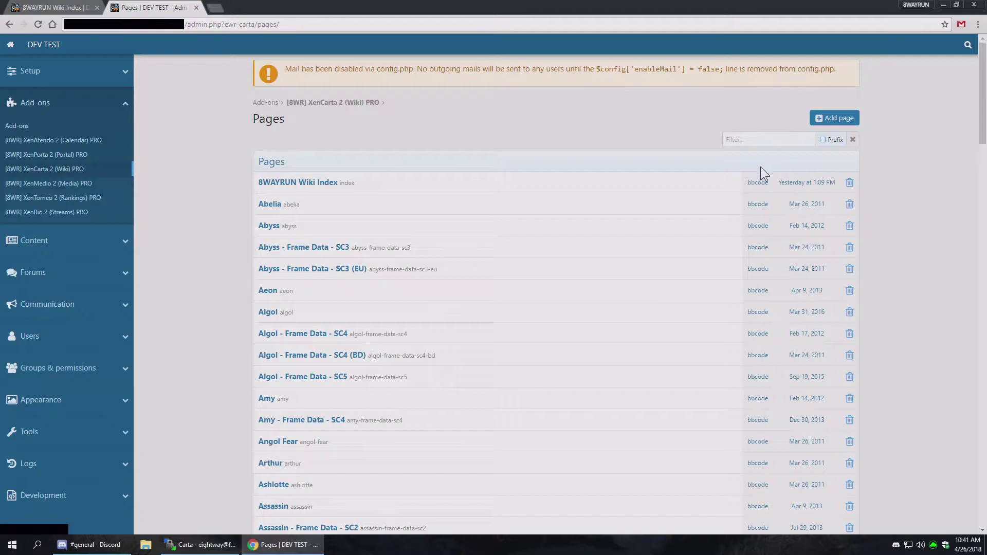
click(758, 204)
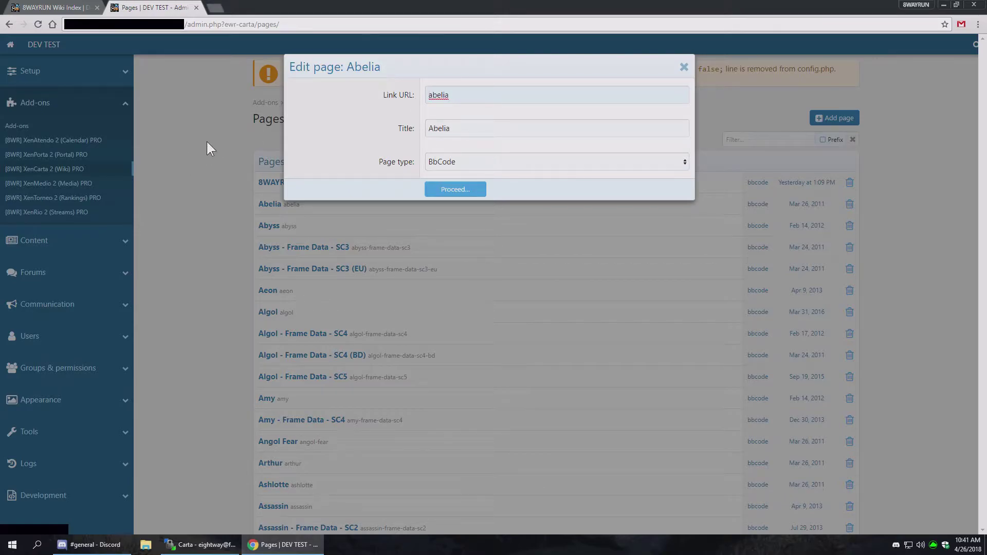
key(ctrl+shift+Tab)
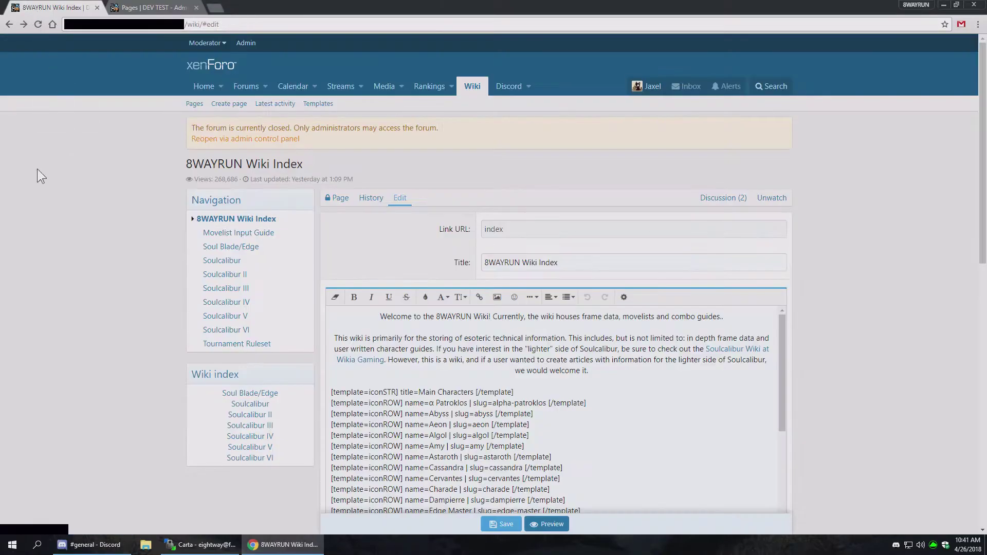
scroll(22, 208, down, 10)
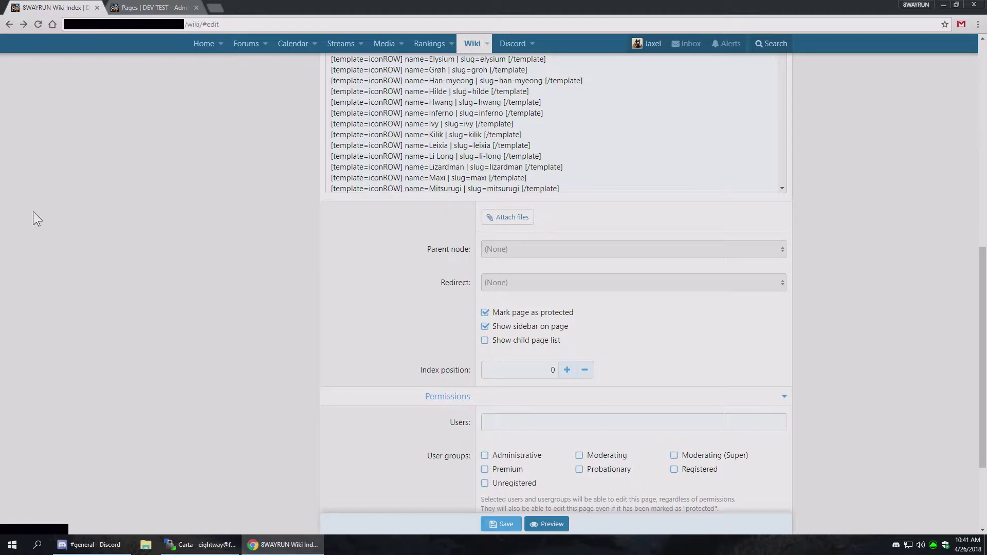
scroll(35, 211, up, 10)
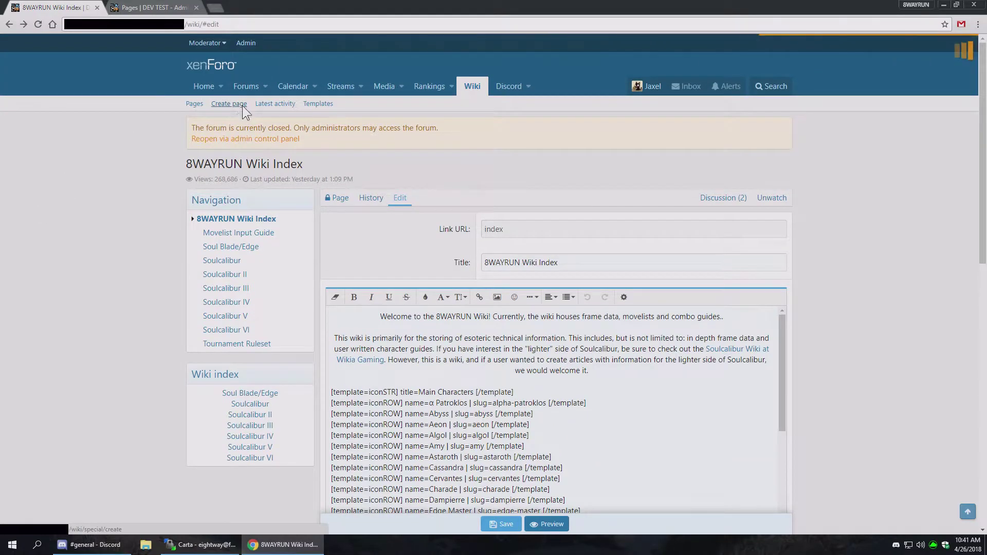
click(244, 108)
click(458, 163)
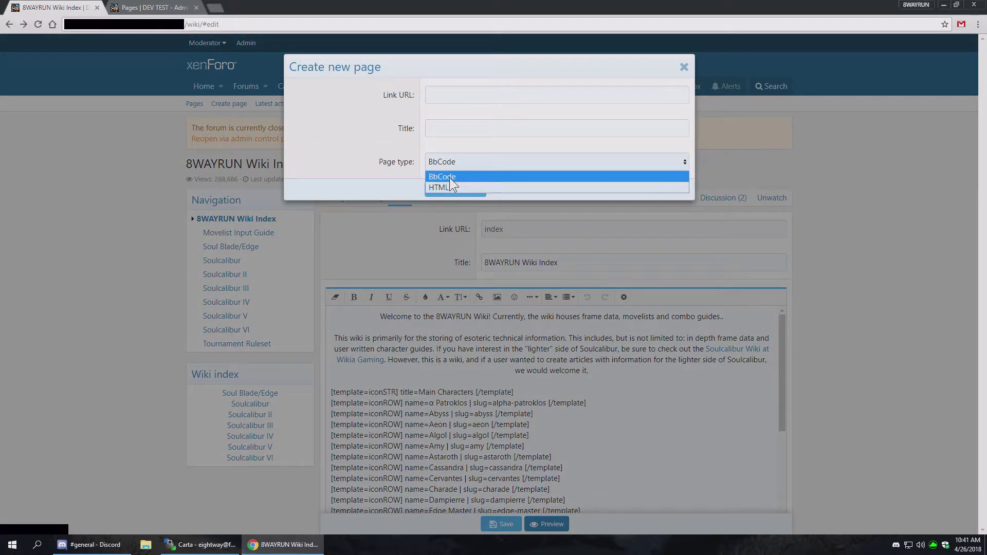
click(140, 217)
key(ctrl+Tab)
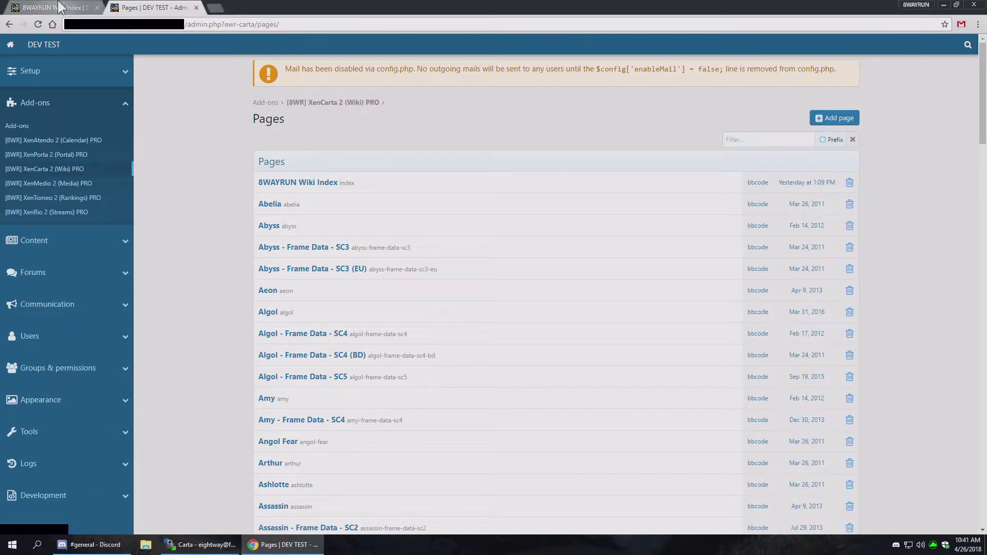
key(ctrl+Tab)
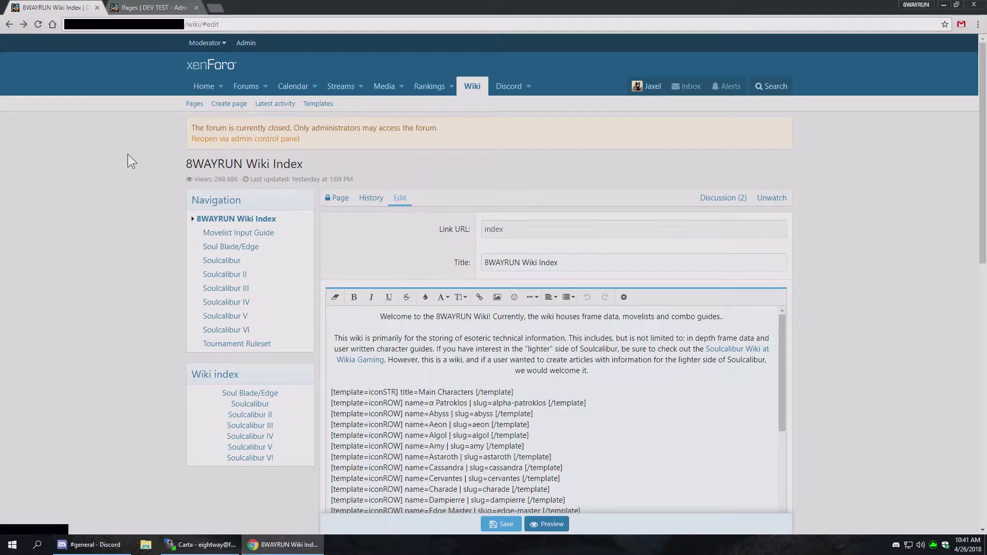
Scroll the wiki's all-pages list to section P and open PHP Test Script.
click(196, 105)
scroll(105, 232, down, 5)
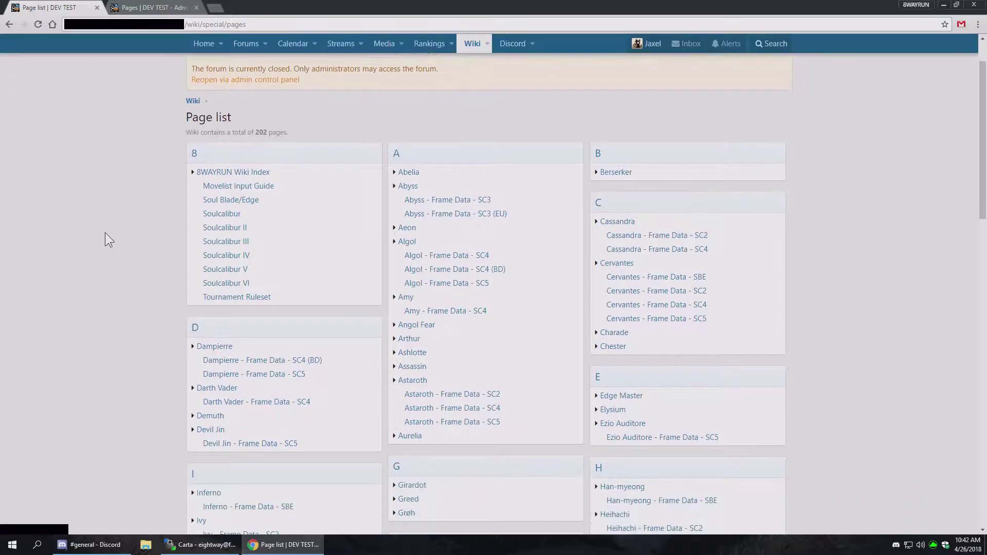
scroll(105, 232, down, 4)
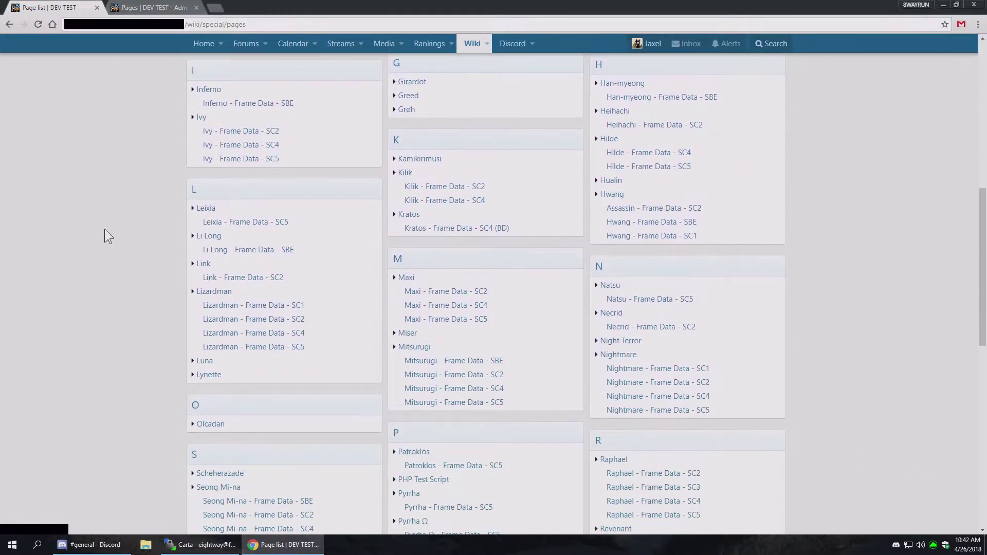
scroll(103, 225, down, 4)
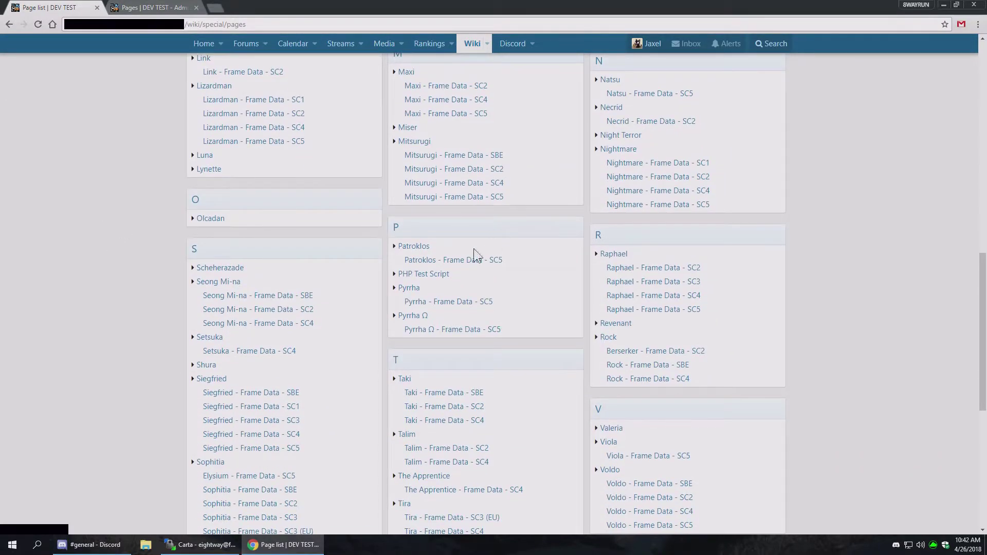
click(423, 273)
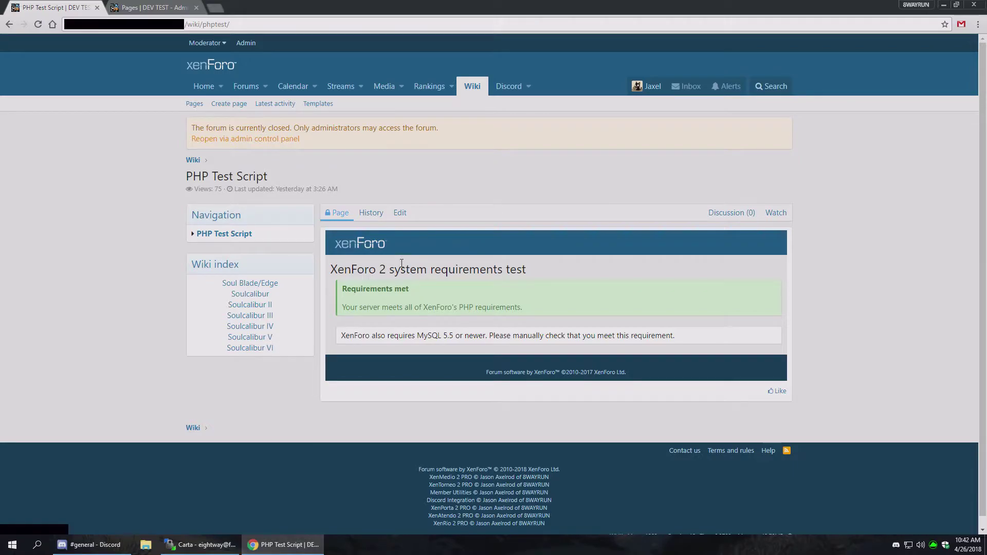
click(400, 218)
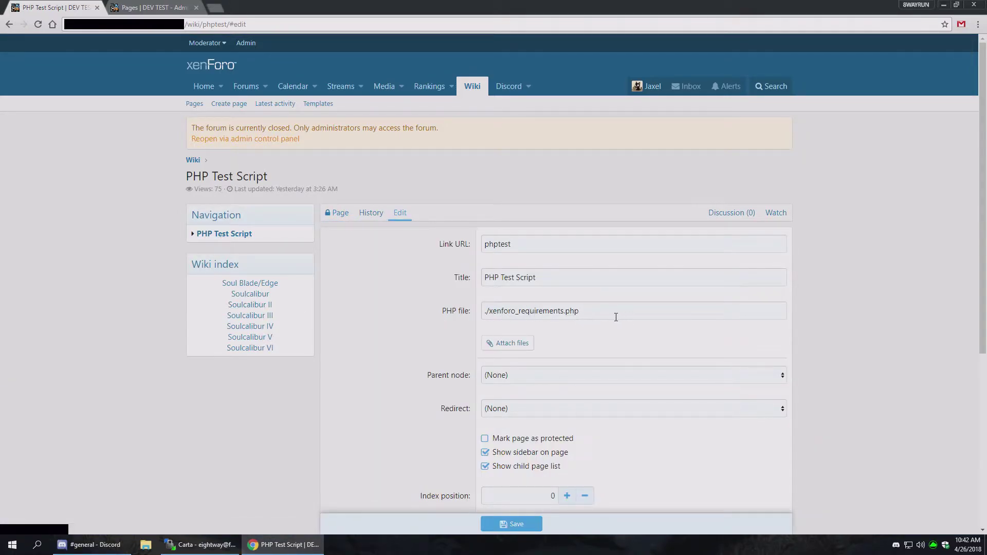
drag(602, 314, 378, 316)
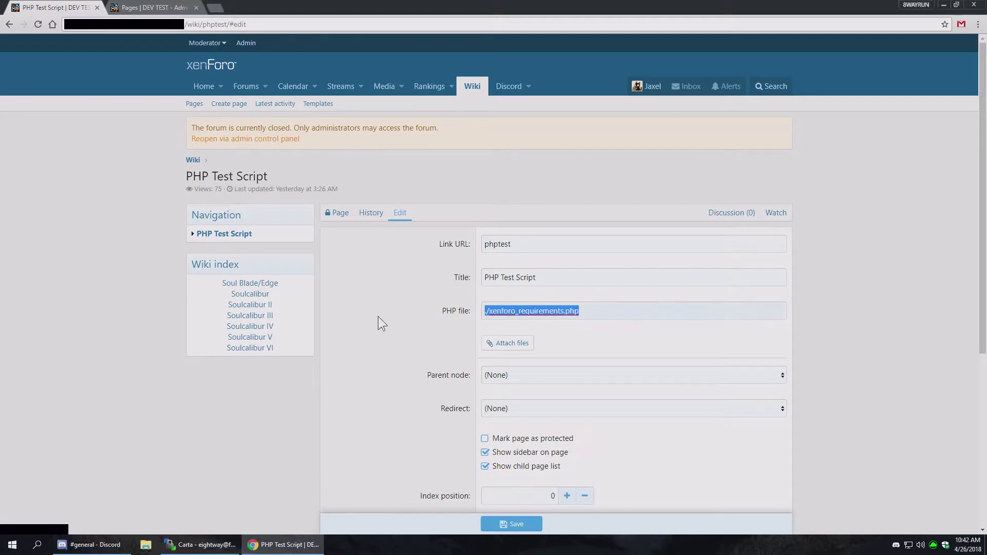
click(412, 300)
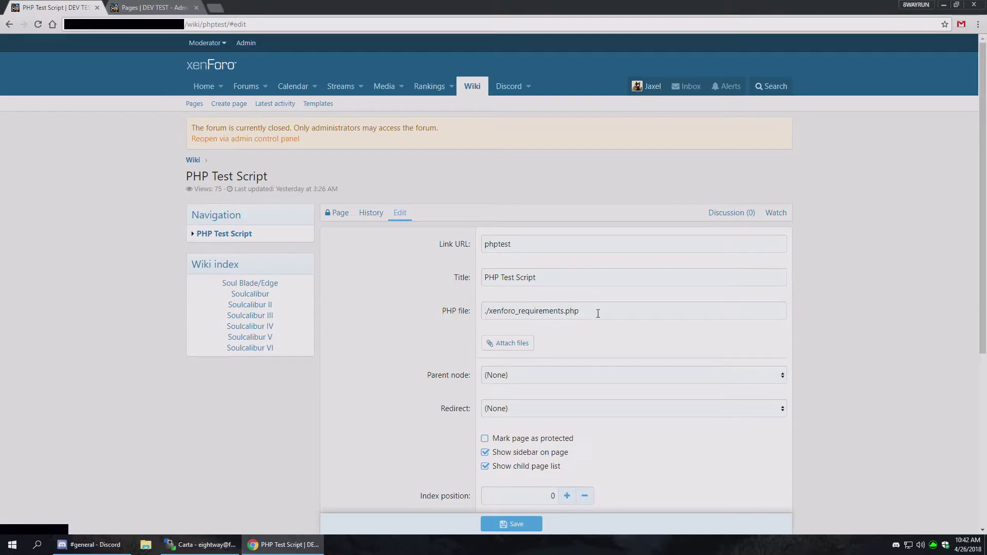
click(339, 219)
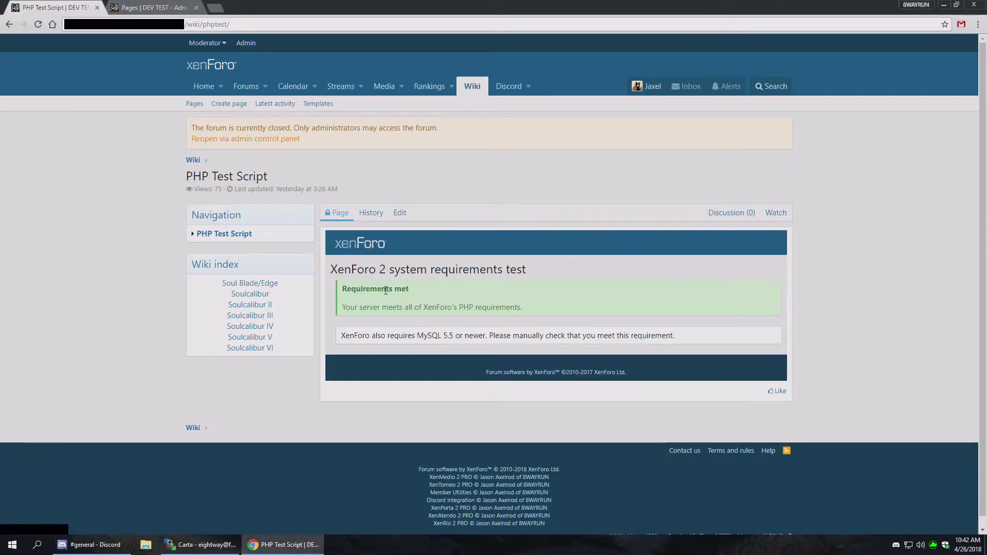
click(471, 86)
Look over the admin edit form for the 8WAYRUN Wiki Index page.
click(130, 6)
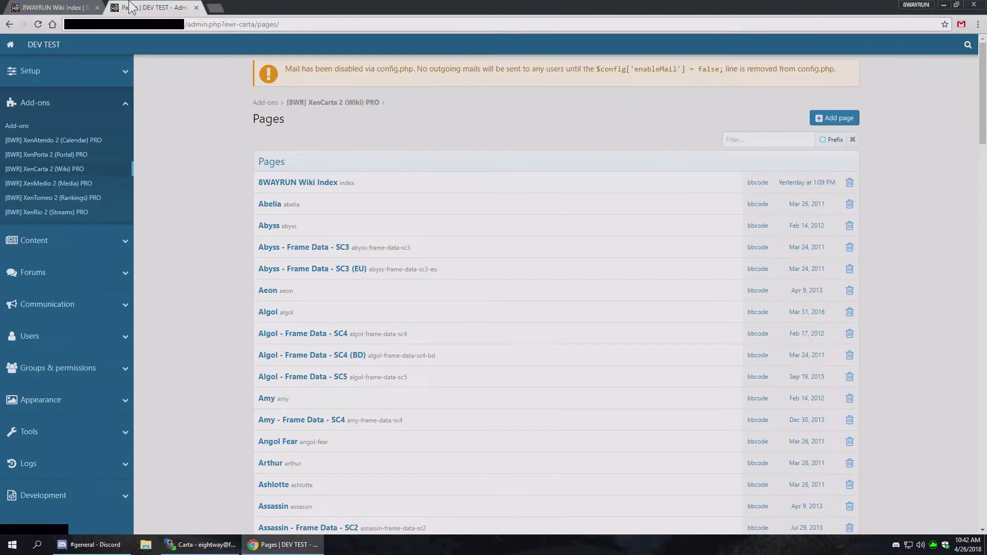
click(334, 183)
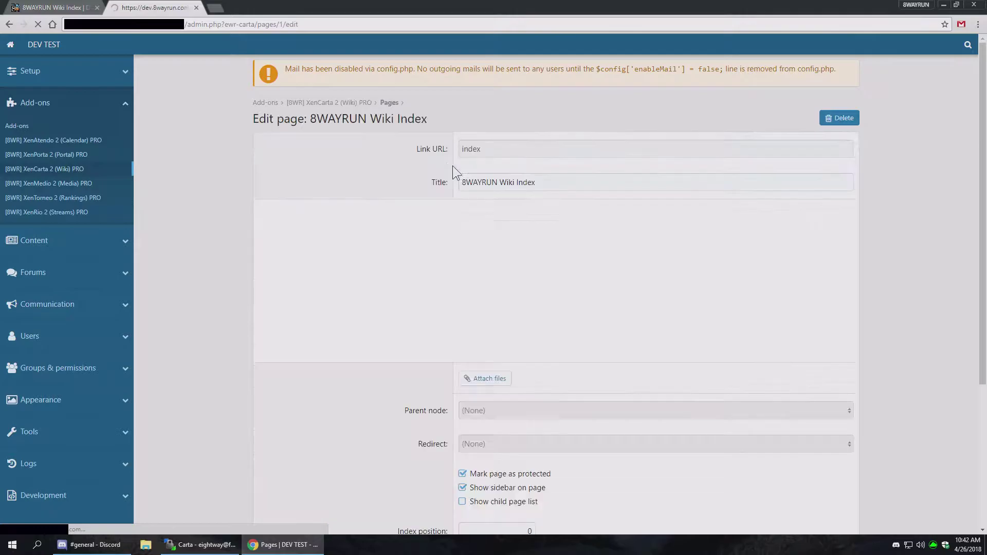
scroll(932, 289, down, 1)
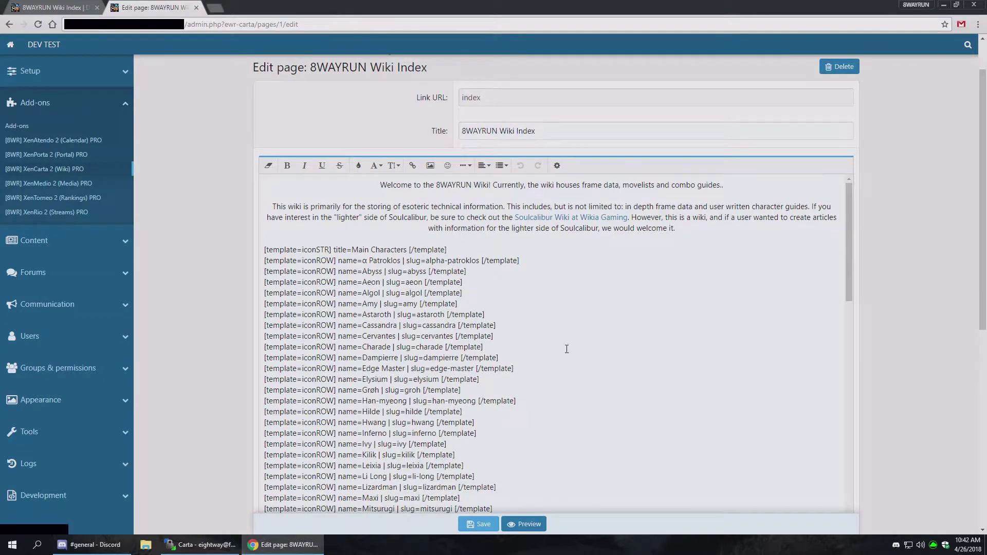
scroll(890, 314, down, 7)
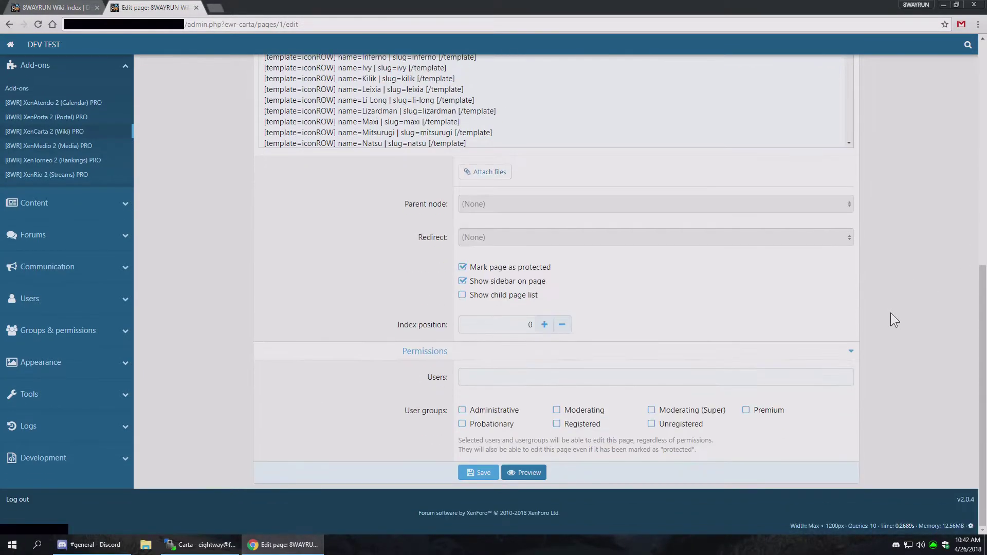
scroll(490, 207, up, 8)
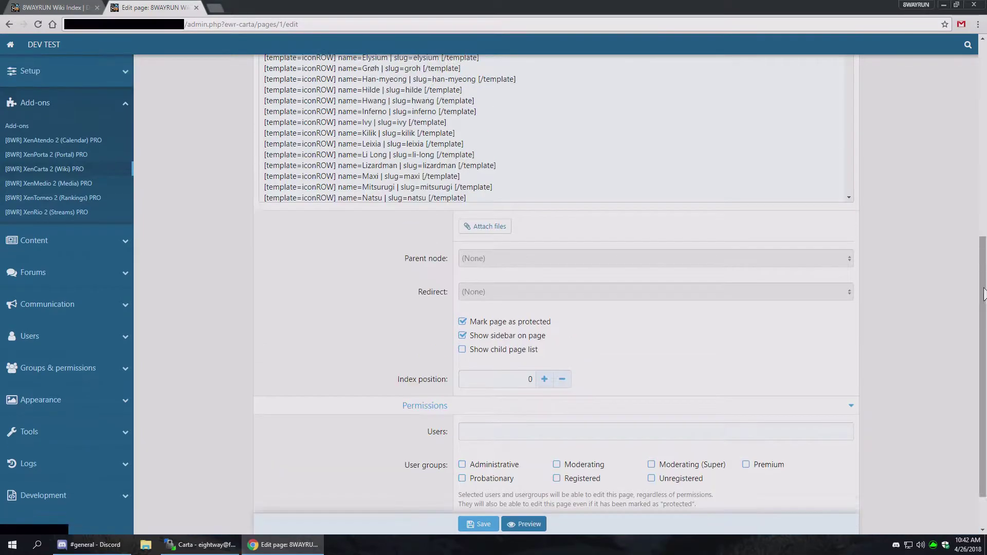
click(8, 24)
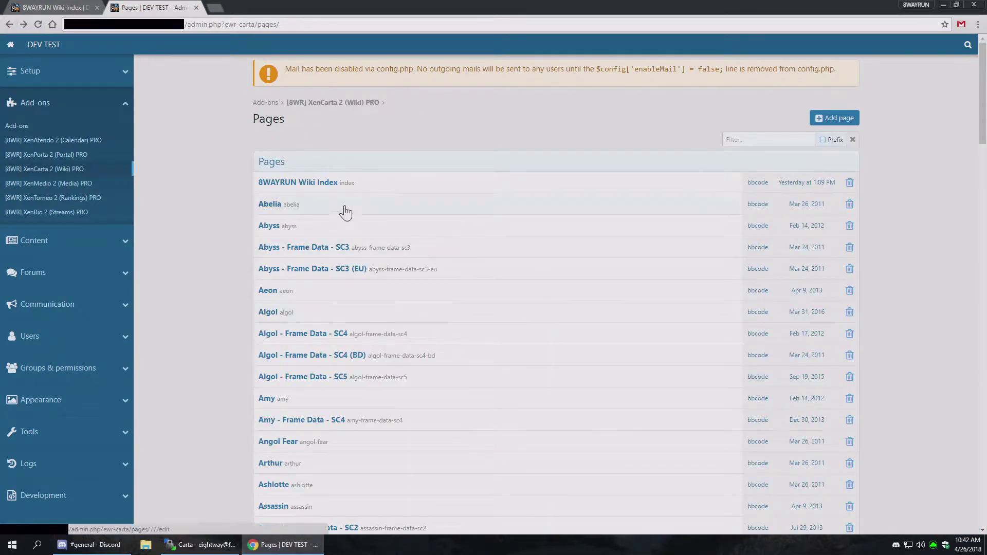
Open the Abelia page's admin edit form and scroll through it.
click(341, 206)
scroll(912, 337, down, 8)
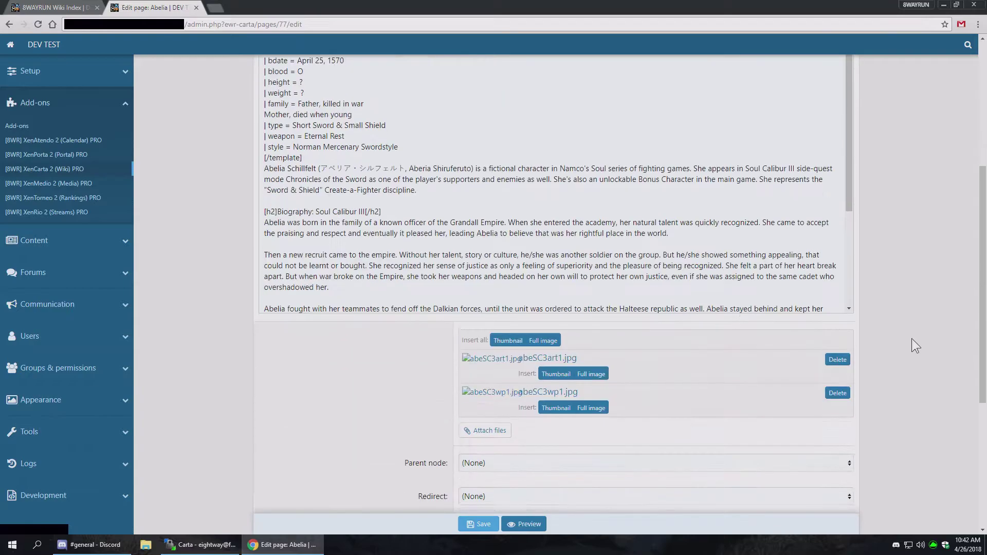
scroll(904, 343, up, 2)
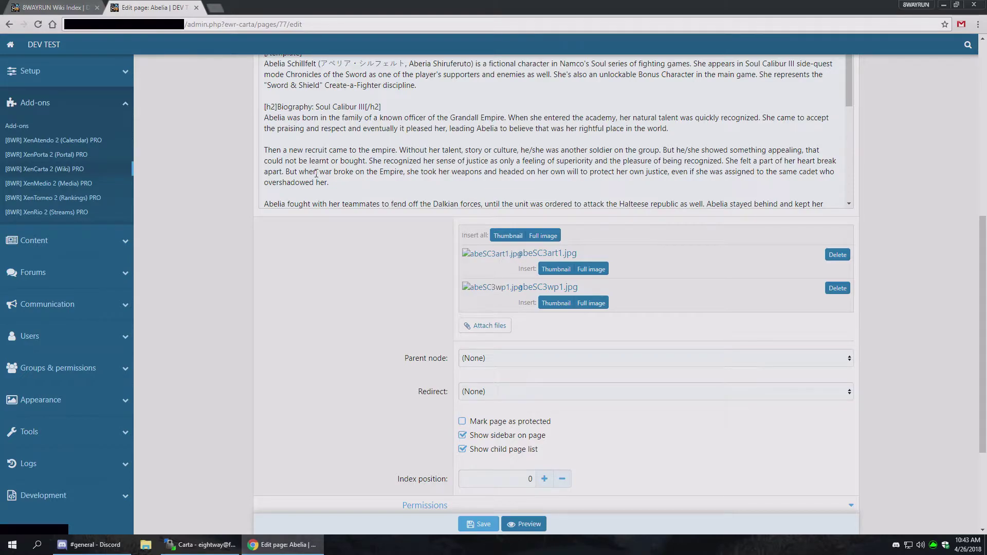
scroll(337, 300, down, 3)
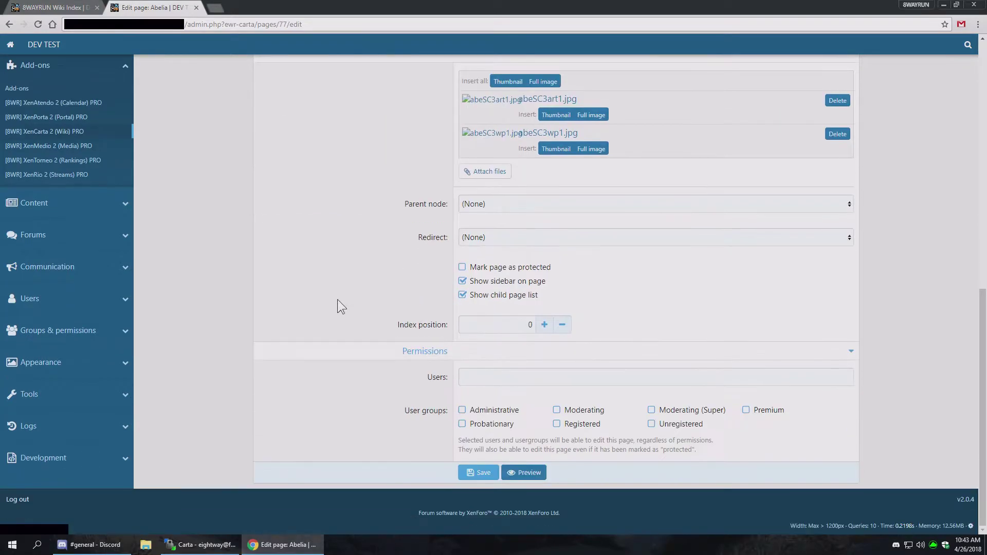
scroll(337, 299, up, 1)
scroll(337, 299, down, 1)
Check Abelia's Parent node and Redirect choices, leaving both at None.
click(504, 204)
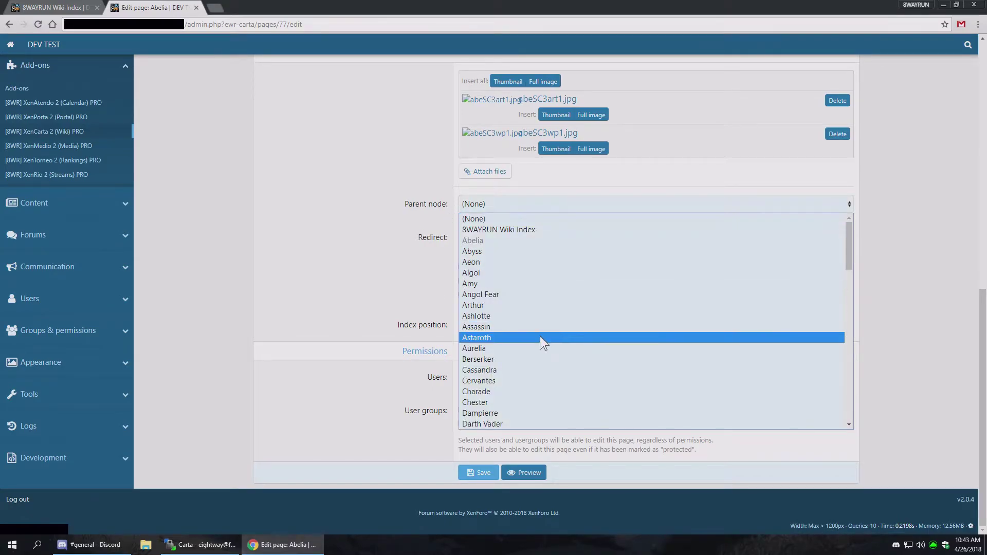
scroll(540, 335, down, 5)
scroll(541, 335, up, 5)
click(301, 258)
click(519, 238)
scroll(538, 326, down, 5)
scroll(545, 366, up, 5)
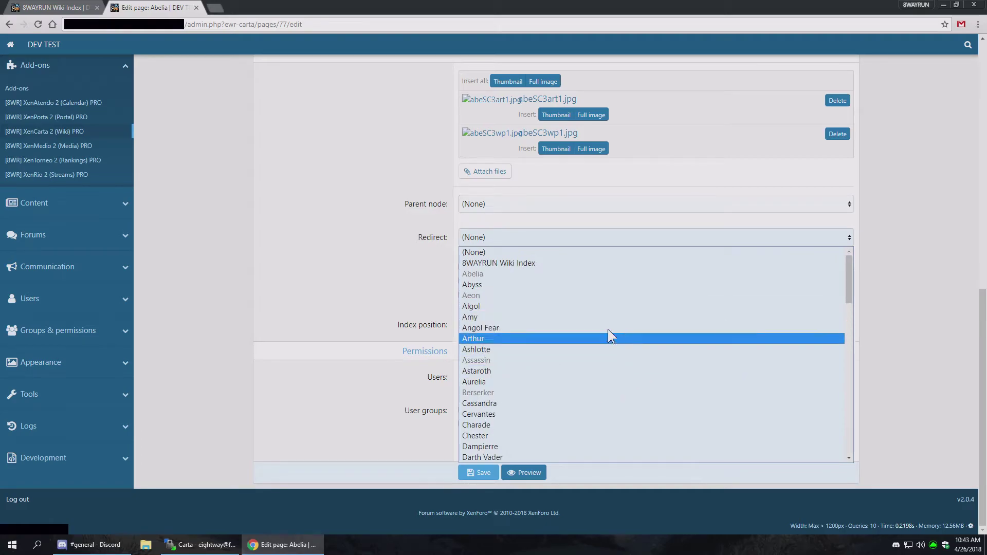
click(322, 256)
Open Aeon from the wiki index and highlight the 'Redirected from Aeon' notice on Lizardman.
click(34, 6)
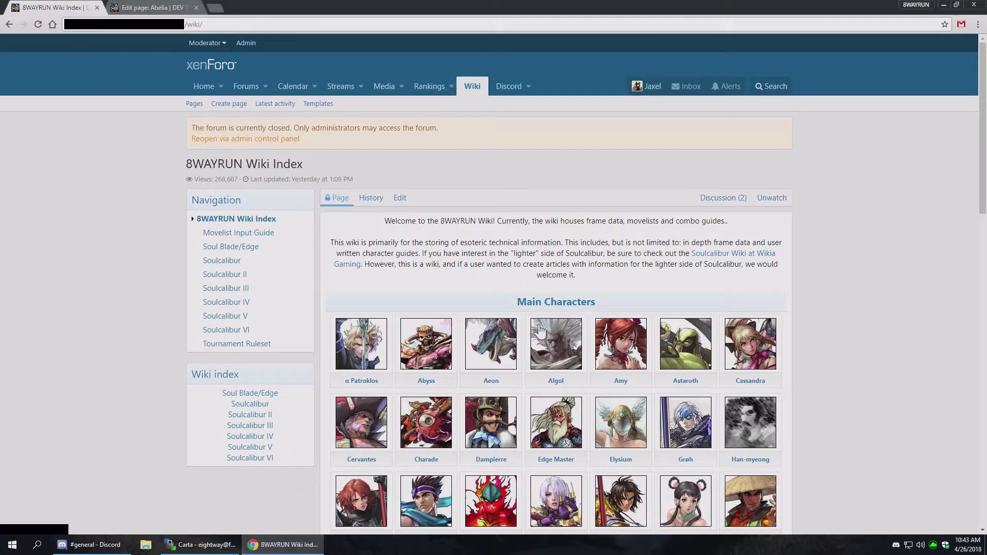
click(490, 344)
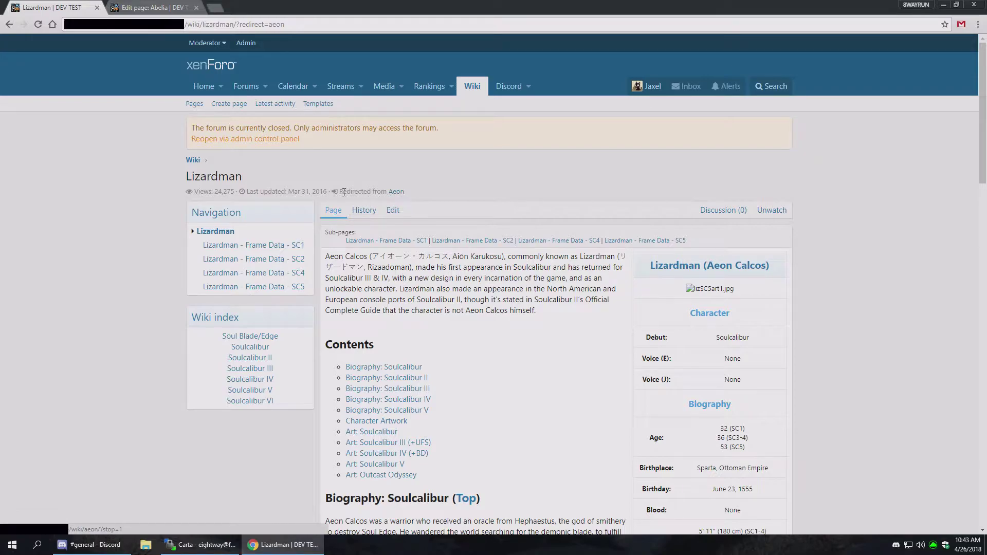
drag(339, 191, 411, 192)
click(339, 220)
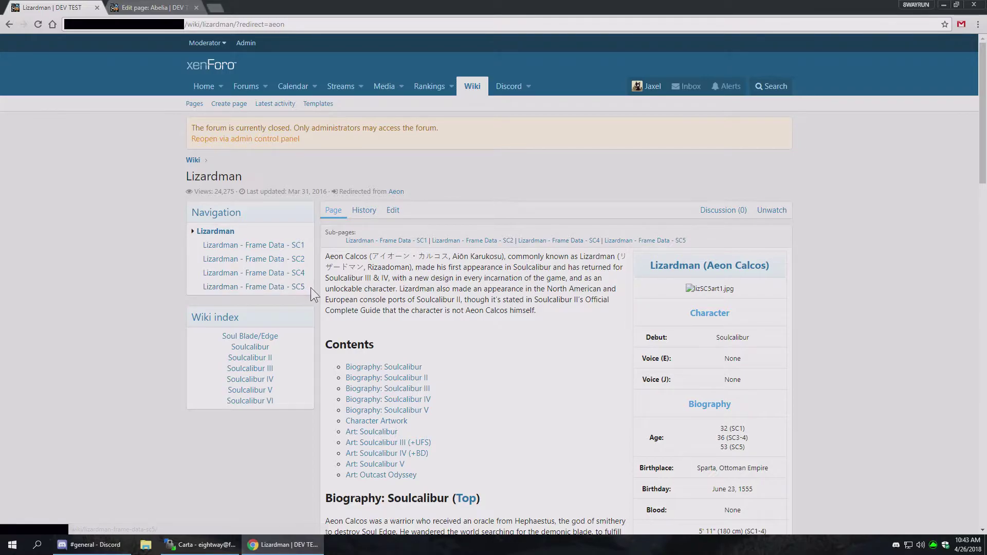
scroll(440, 283, down, 2)
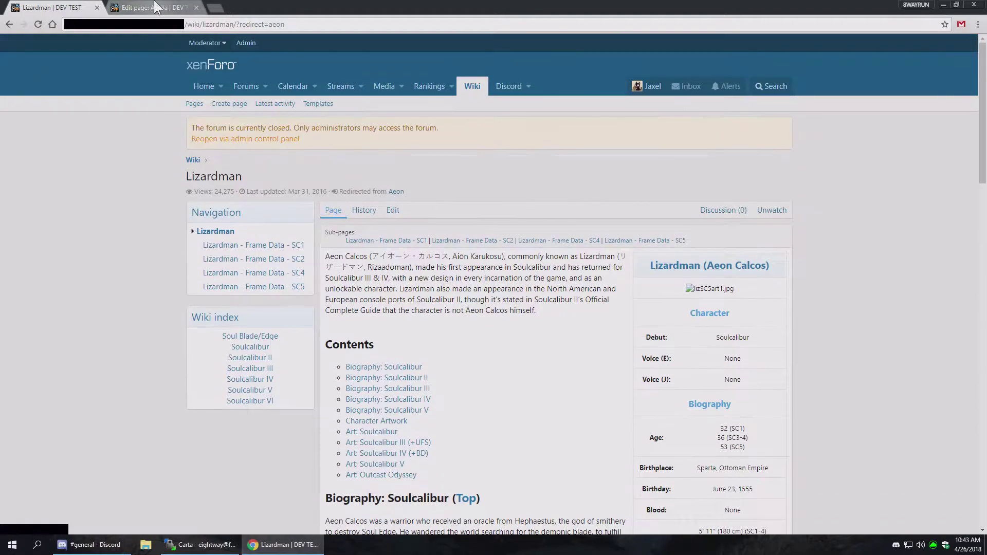
click(152, 7)
scroll(328, 278, down, 1)
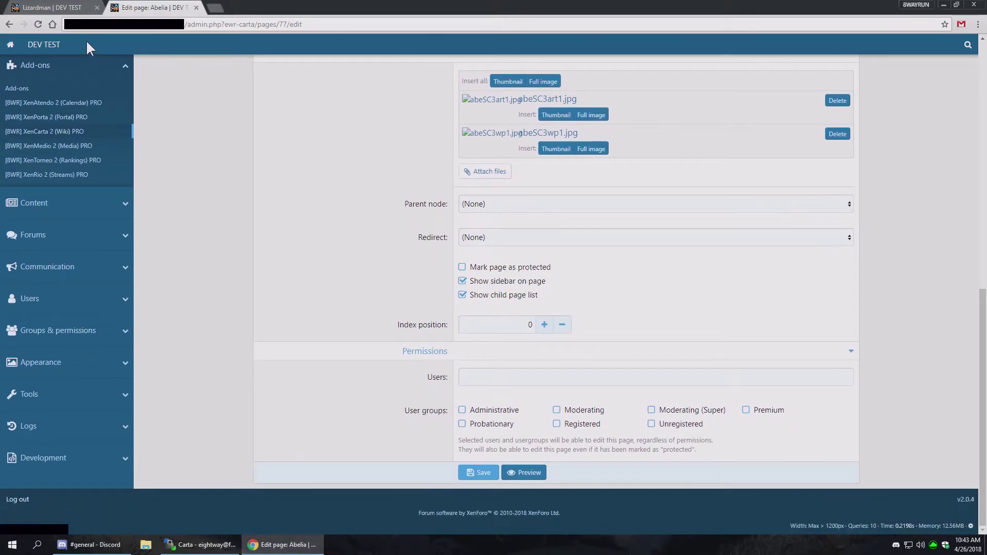
Return the public tab from Lizardman to the wiki's main index.
click(57, 7)
click(472, 88)
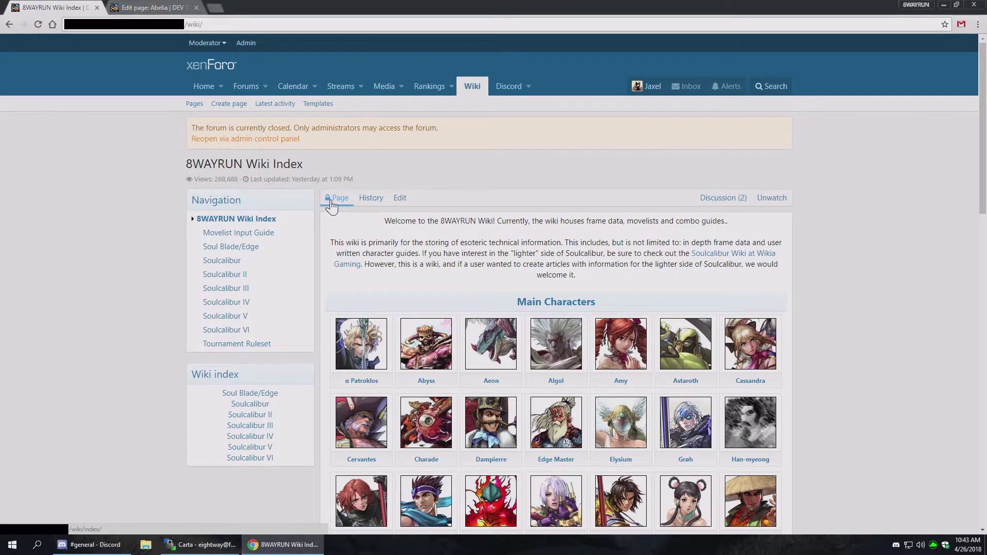
click(159, 7)
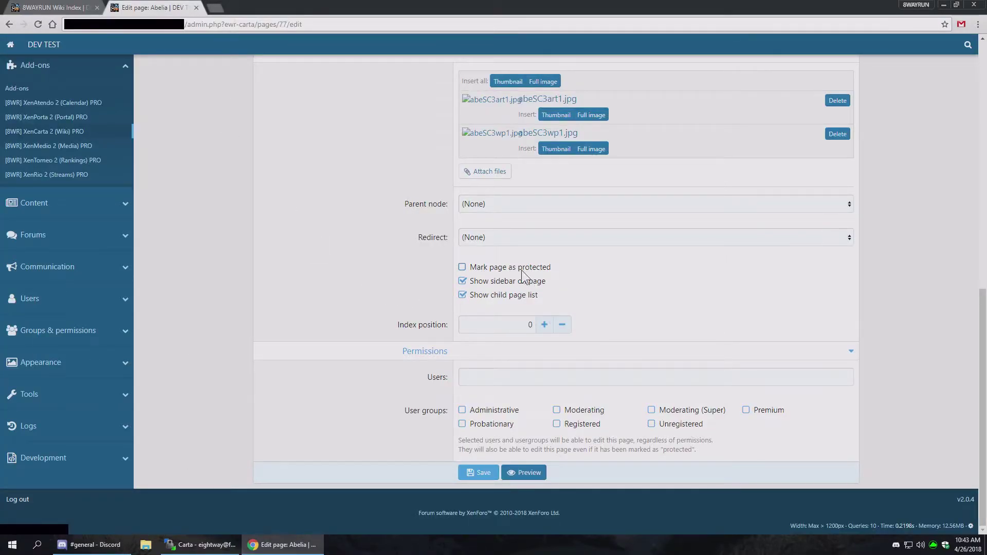
Check the Administrative group's XenCarta 2 (Wiki) PRO permissions in a new tab.
click(125, 343)
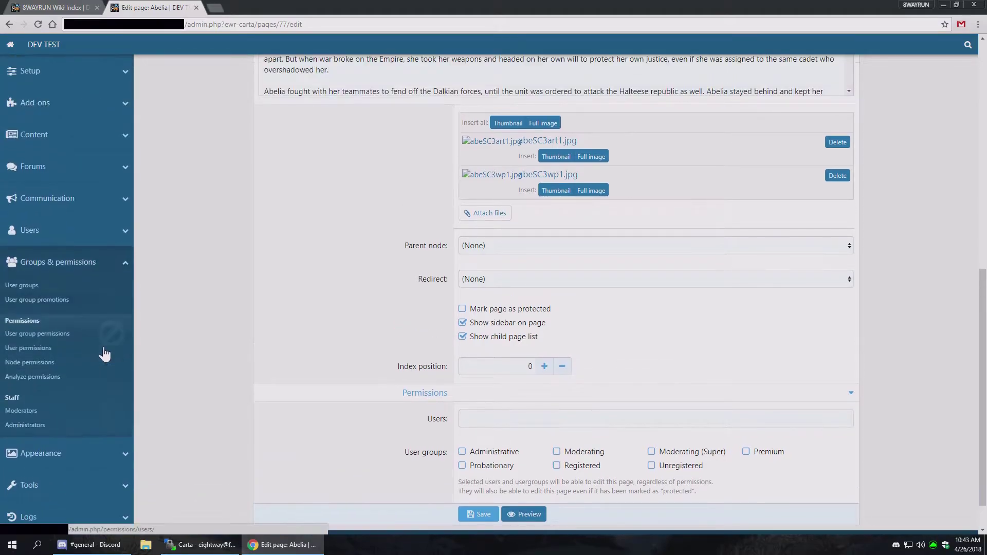
middle_click(67, 291)
click(254, 7)
click(345, 160)
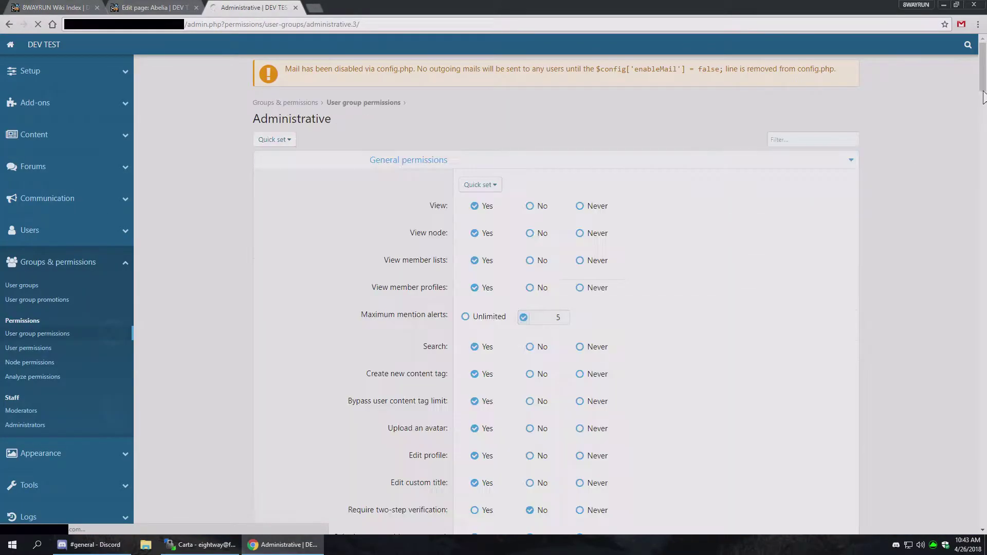
drag(982, 64, 983, 377)
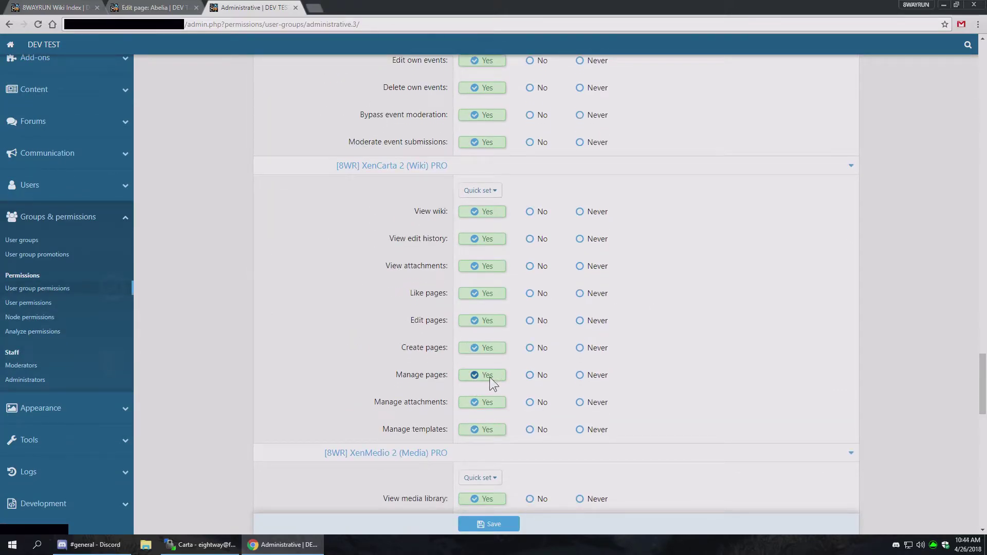
click(152, 7)
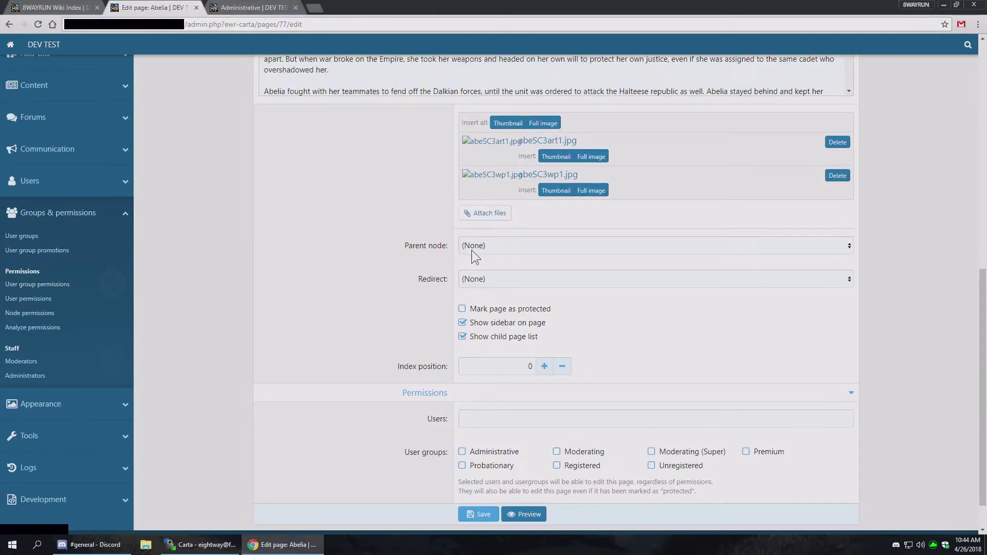
scroll(440, 402, down, 1)
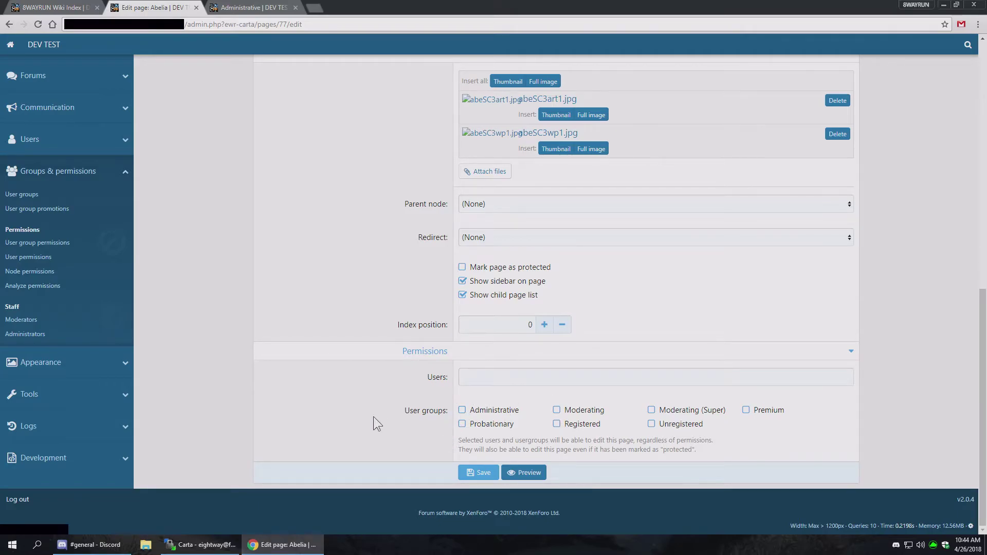
Close the Administrative permissions tab and open Lizardman - Frame Data - SC5 through the Aeon entry.
click(295, 7)
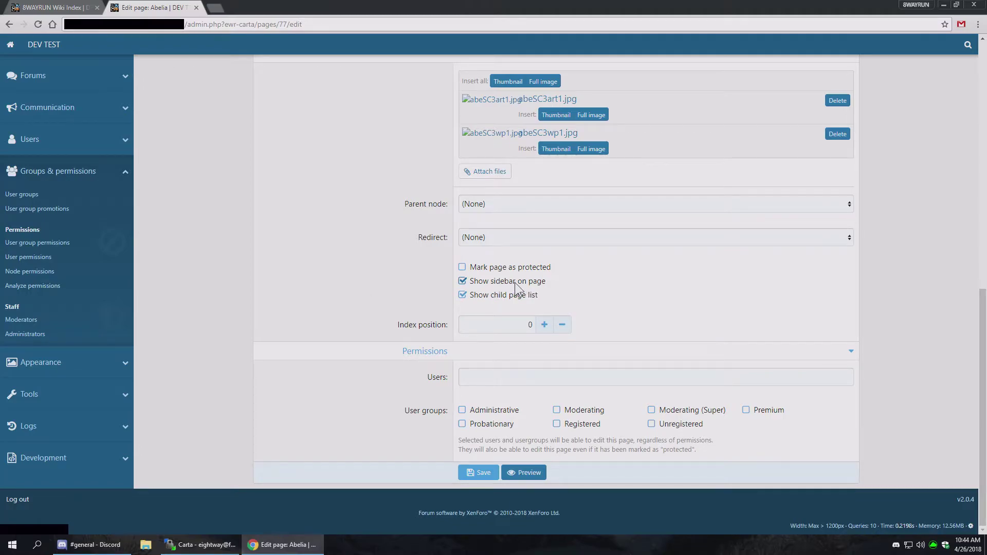
click(61, 7)
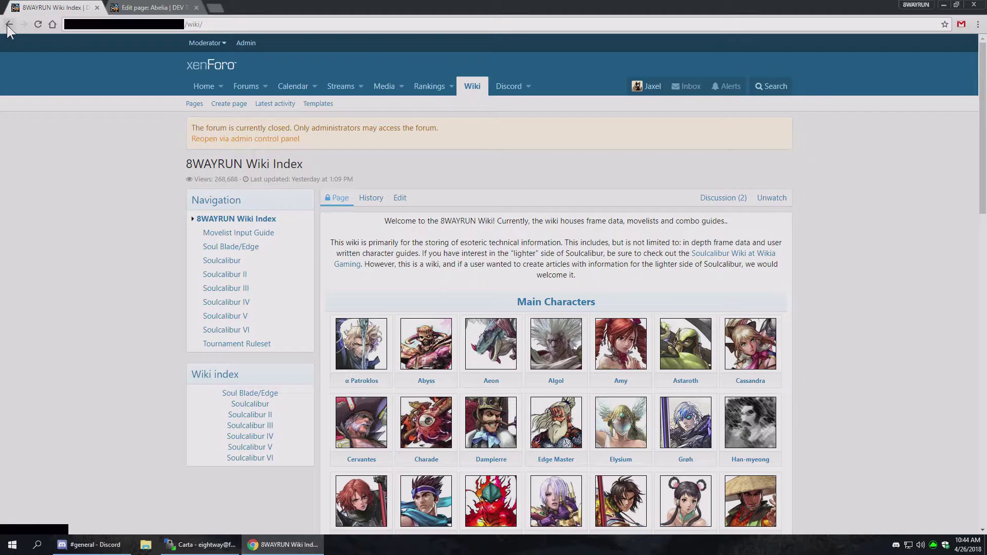
click(489, 380)
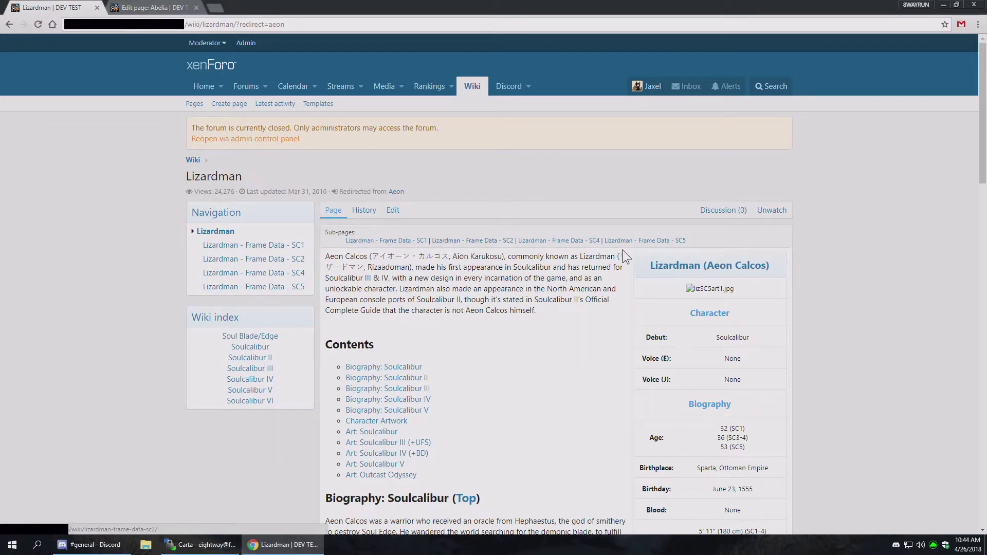
click(616, 242)
Scroll through the SC5 frame data tables and reload the page.
scroll(487, 399, down, 7)
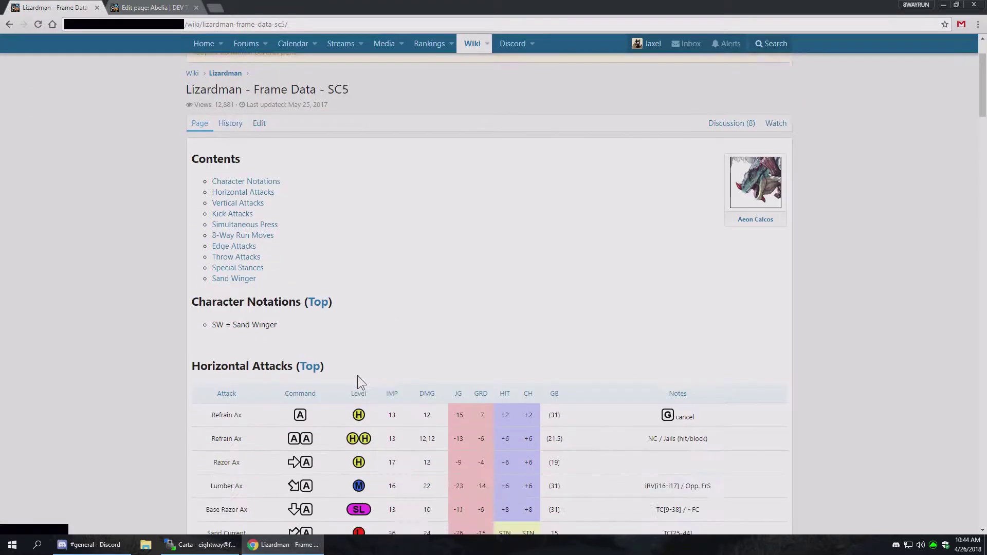
scroll(357, 376, up, 8)
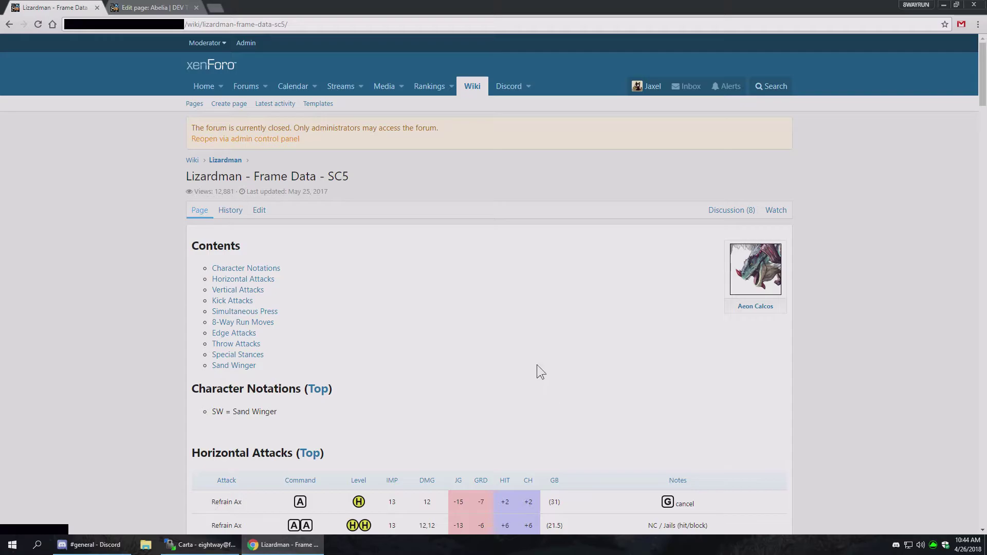
scroll(537, 361, down, 20)
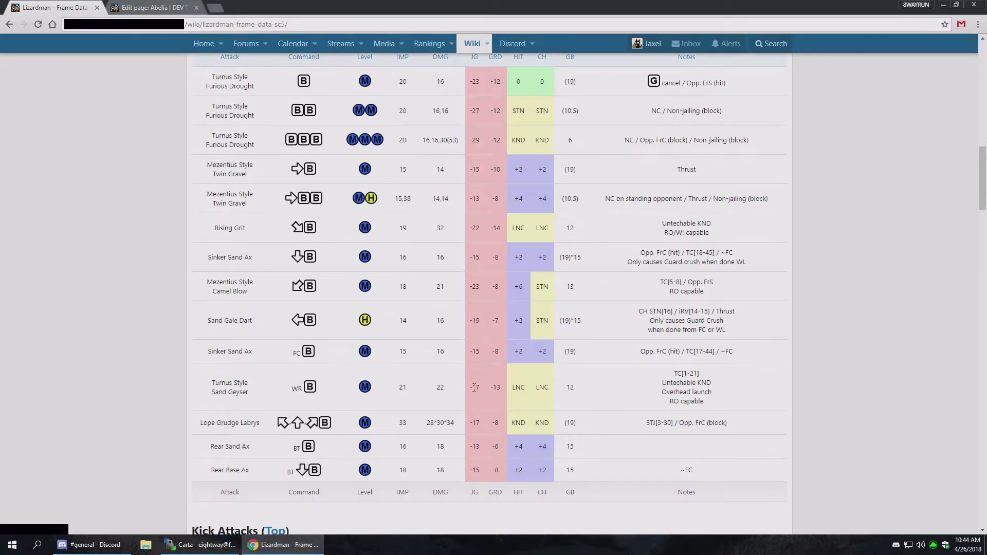
scroll(476, 383, down, 20)
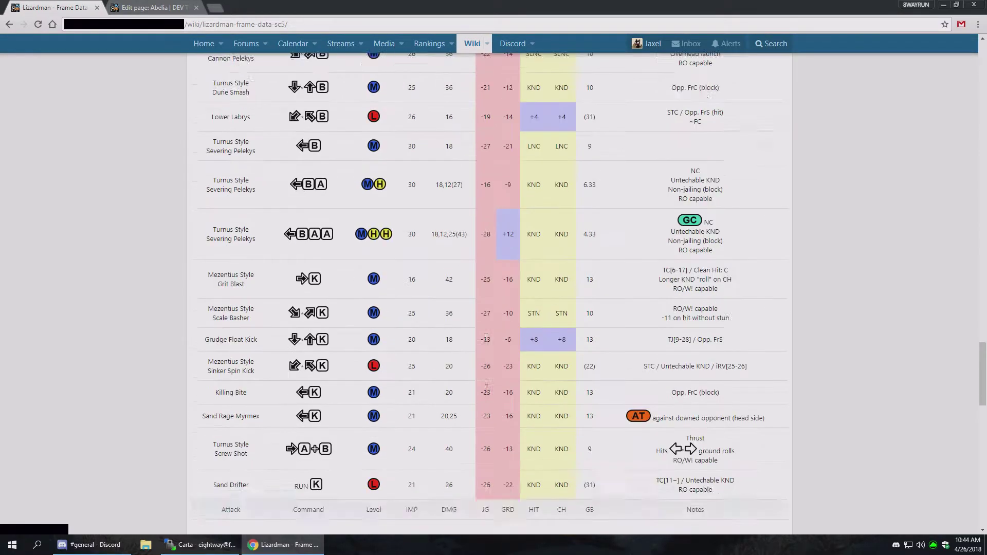
scroll(486, 388, down, 17)
scroll(710, 423, up, 2)
scroll(711, 423, up, 20)
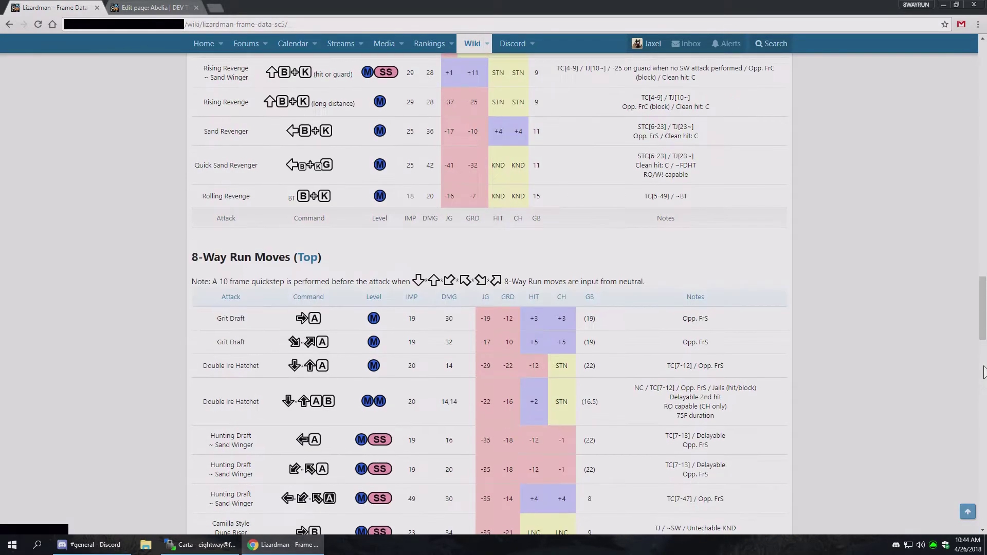
drag(981, 309, 973, 153)
key(F5)
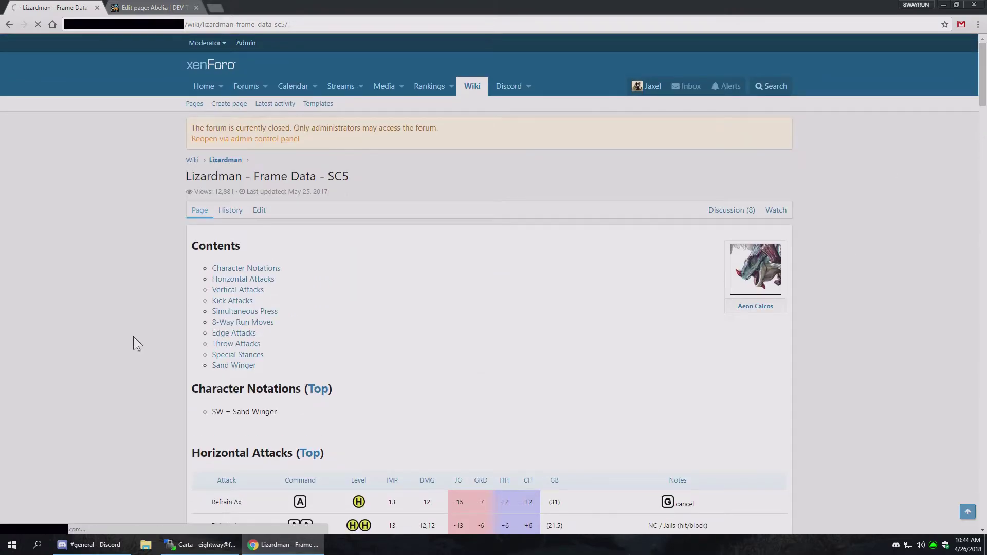
Go to the wiki index, follow the Aeon portrait, and return to the redirected Lizardman page.
click(154, 7)
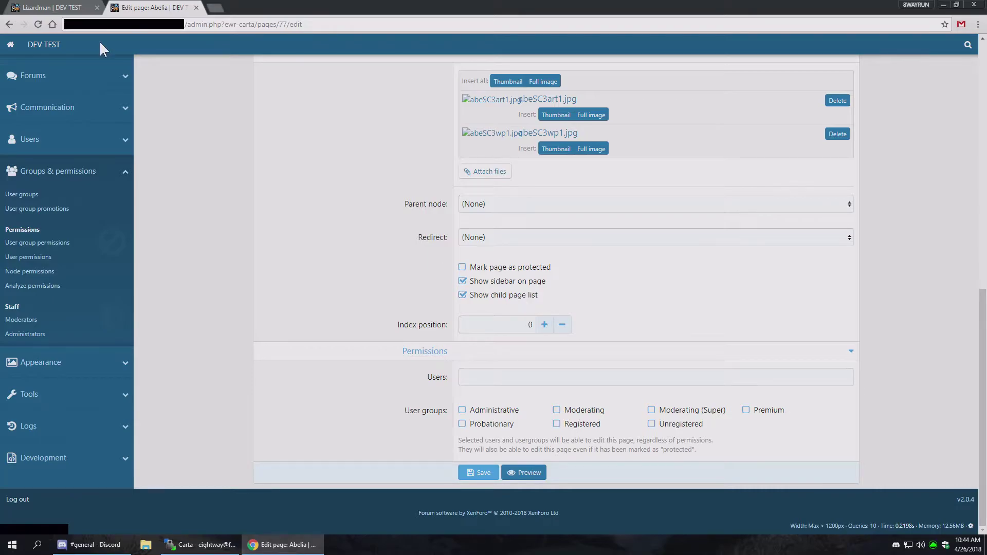
click(51, 7)
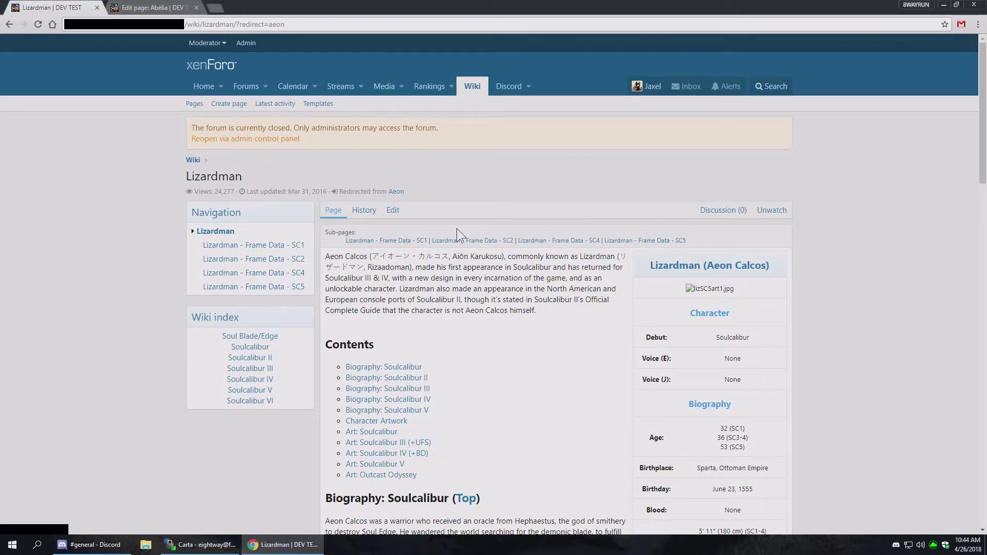
click(471, 88)
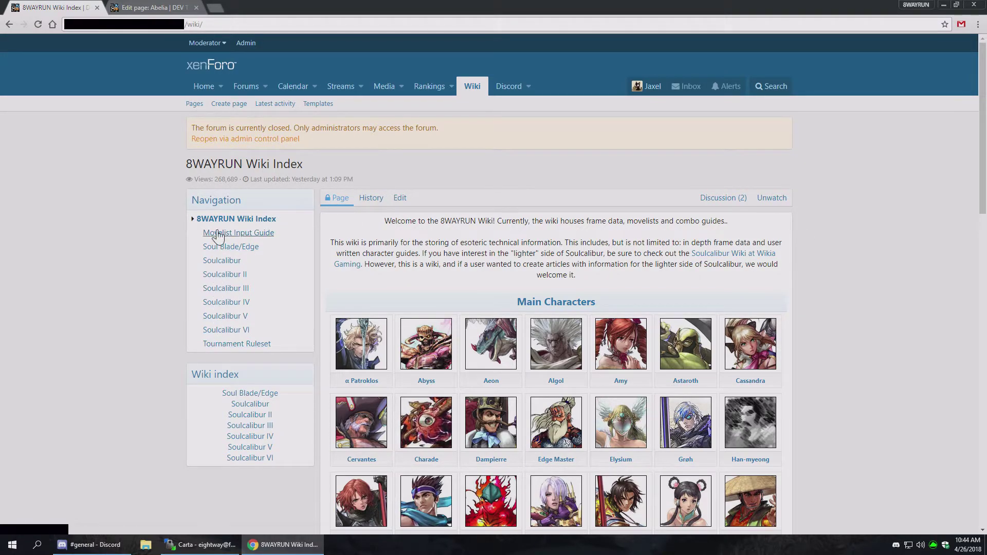
click(146, 9)
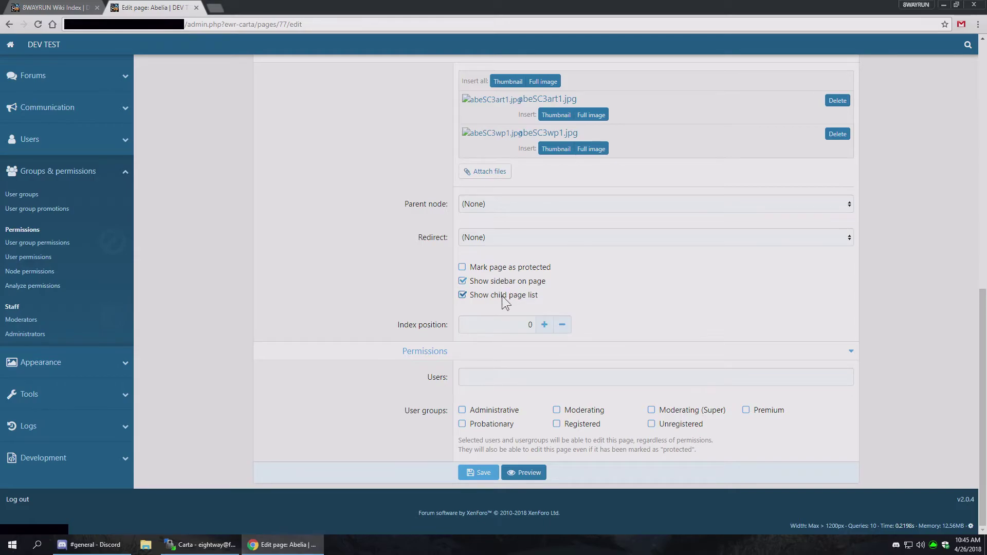
click(51, 7)
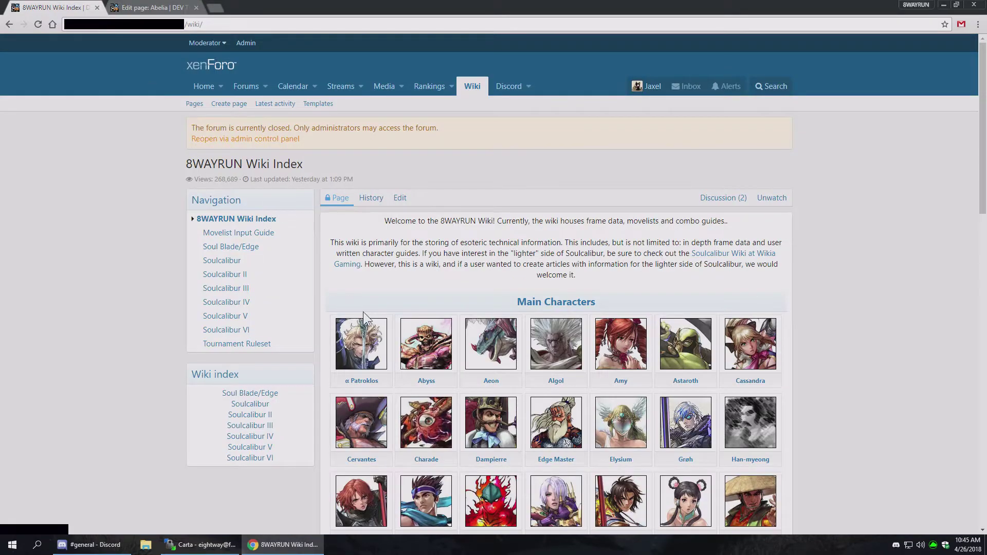
click(491, 355)
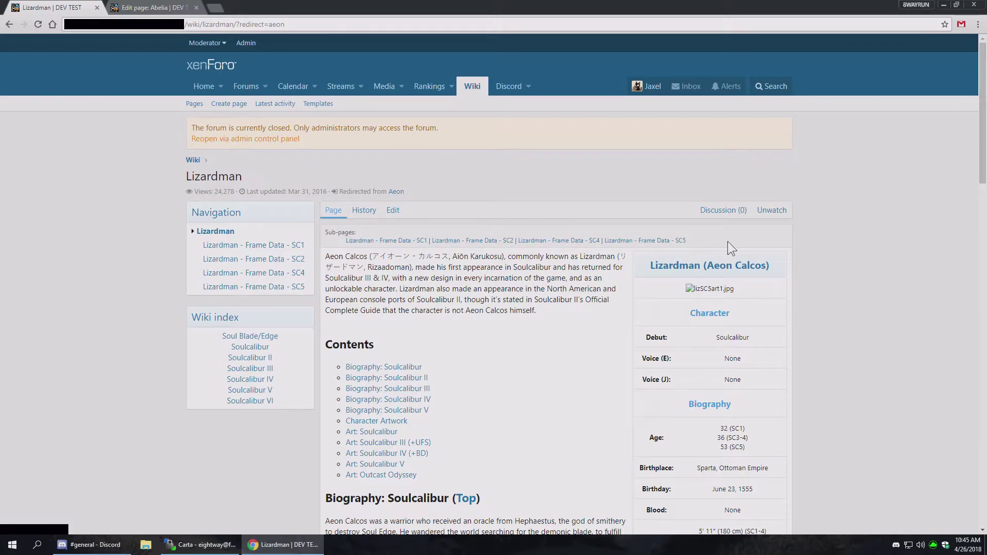
click(151, 2)
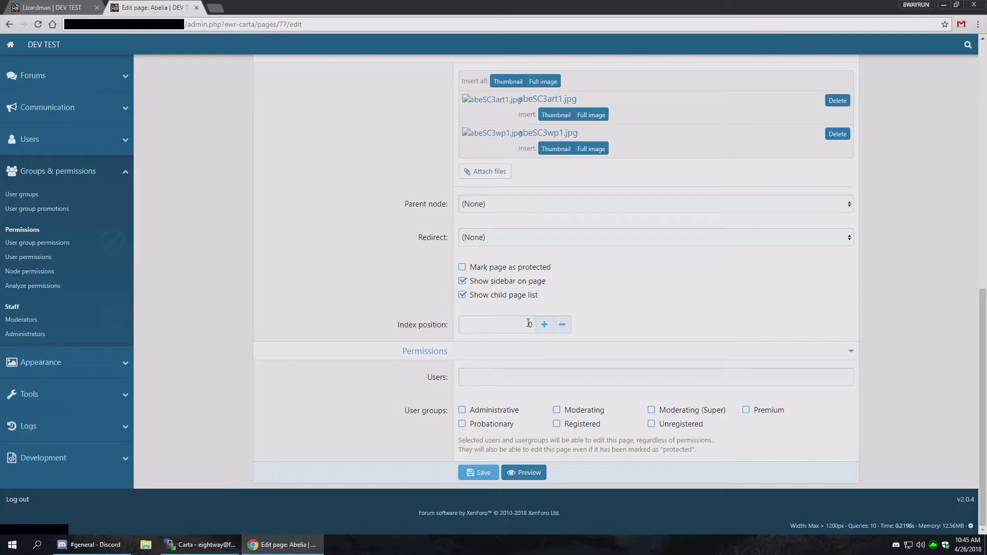
key(ctrl+shift+Tab)
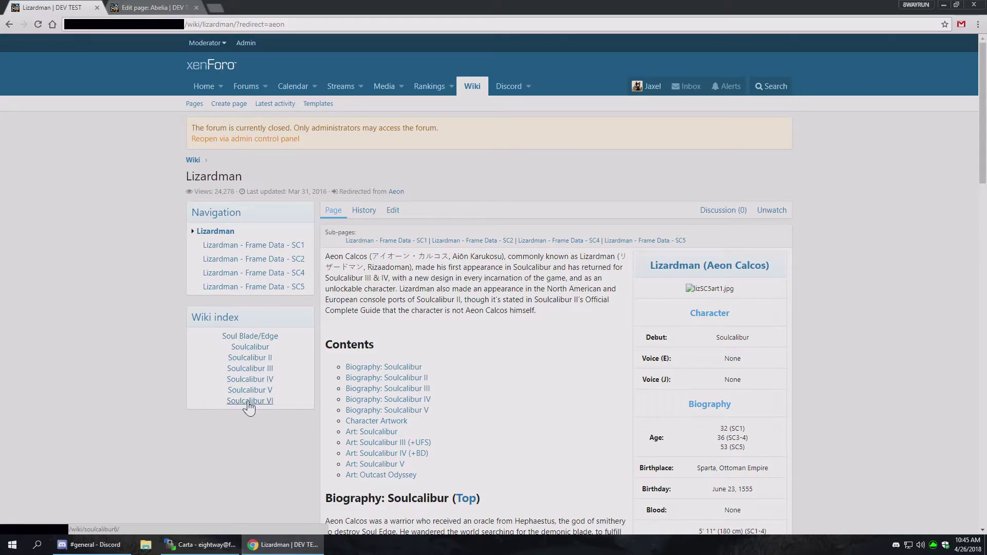
Go back to the 8WAYRUN Wiki Index in the wiki tab and the XenCarta Pages list in admin.
click(157, 5)
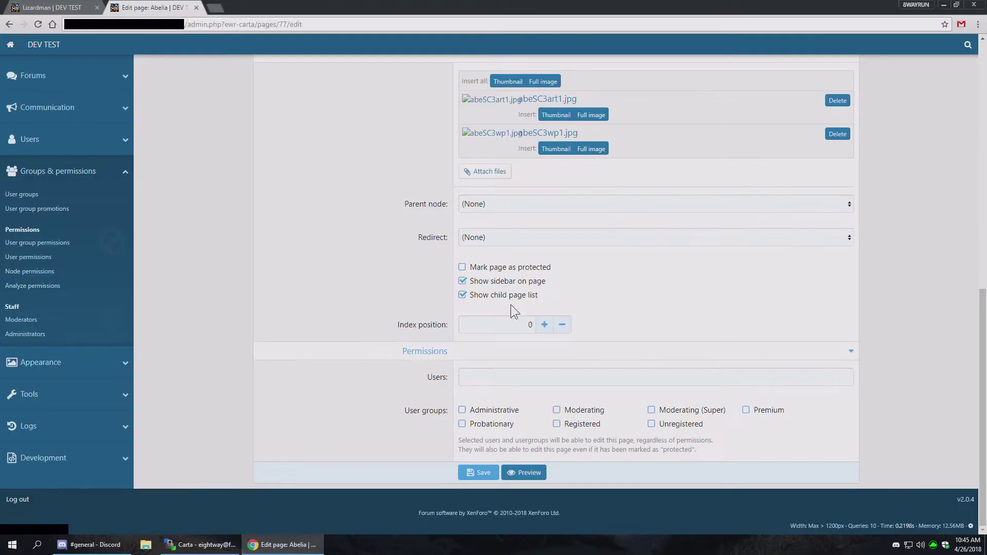
click(375, 324)
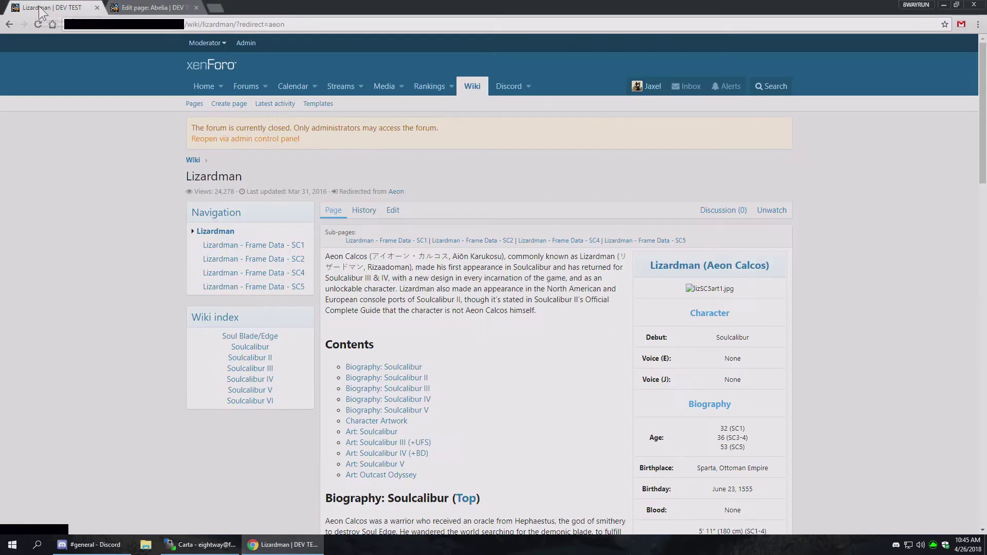
click(41, 8)
click(9, 24)
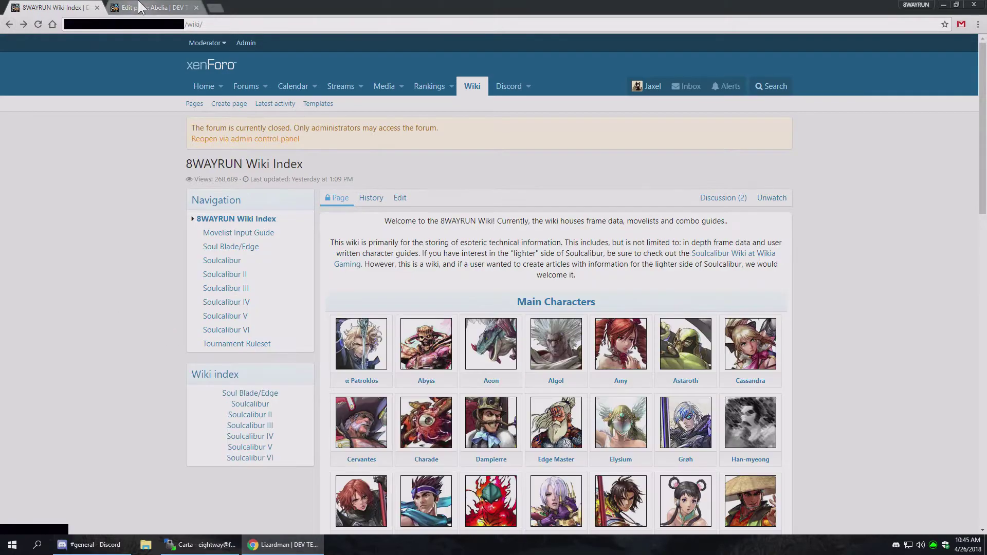
click(149, 8)
scroll(434, 359, up, 10)
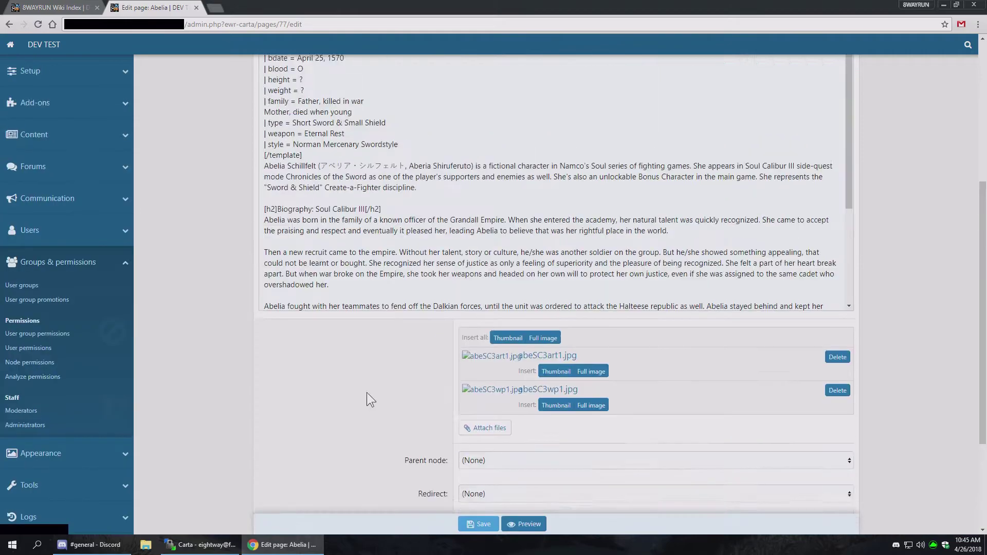
click(9, 24)
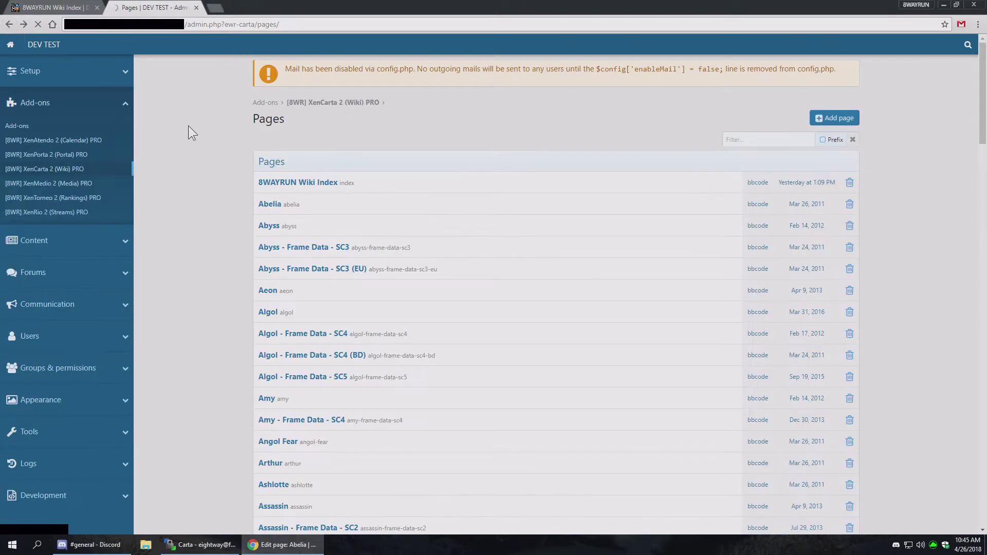
Scroll the 8WAYRUN Wiki Index down past the Guest Characters to Yoda, then back to the top.
click(51, 7)
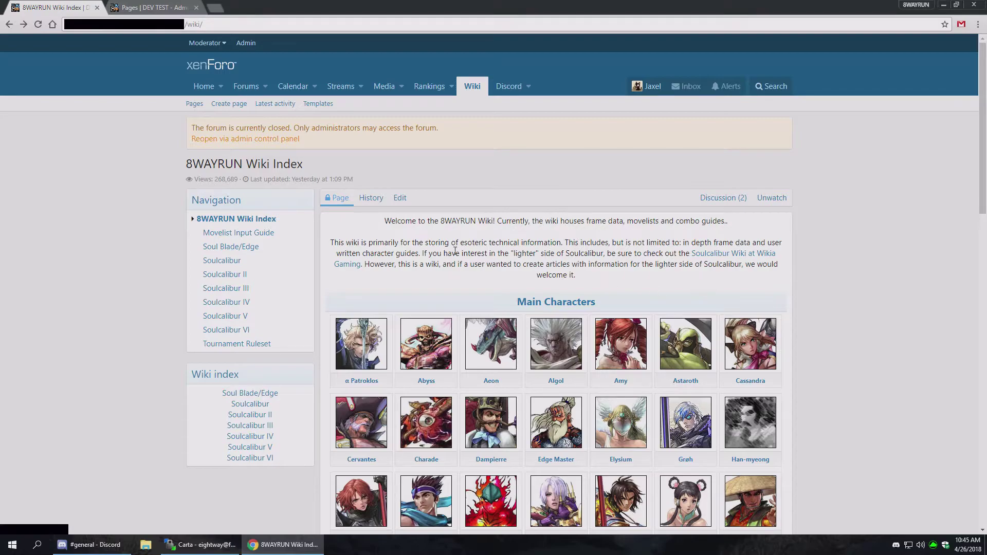
scroll(613, 298, down, 20)
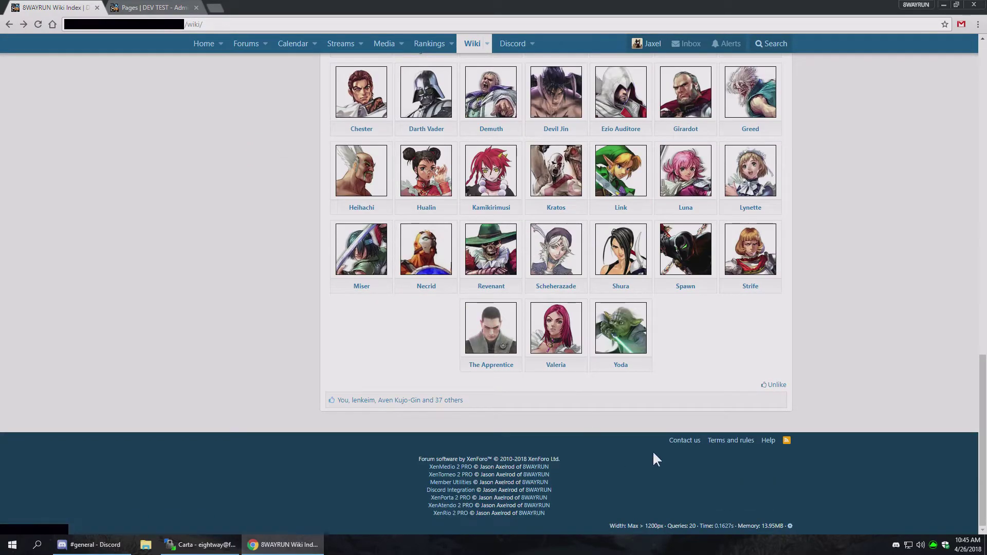
drag(983, 457, 984, 321)
scroll(752, 387, down, 8)
drag(983, 439, 984, 128)
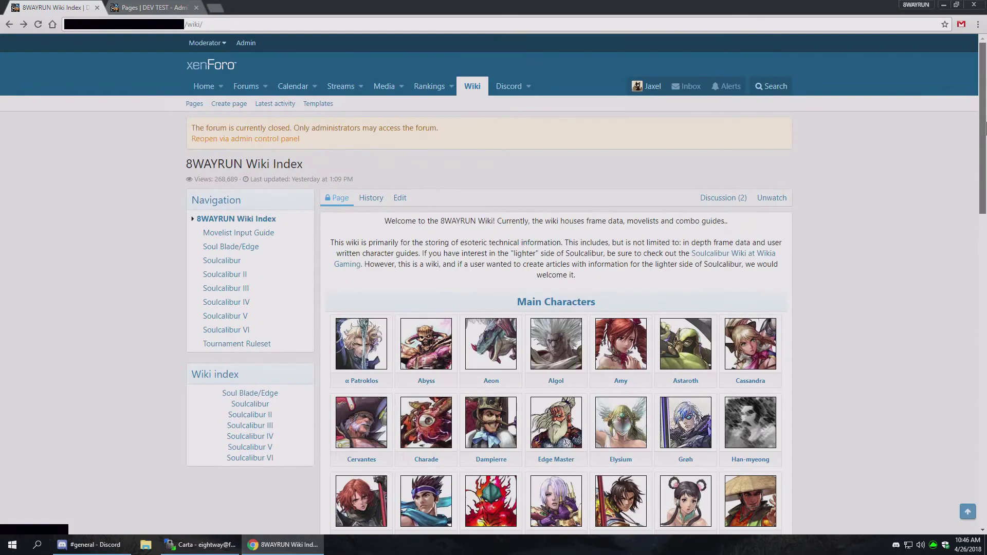
Show the index page's revision history and preview the Apr 2, 2013 revision.
click(371, 199)
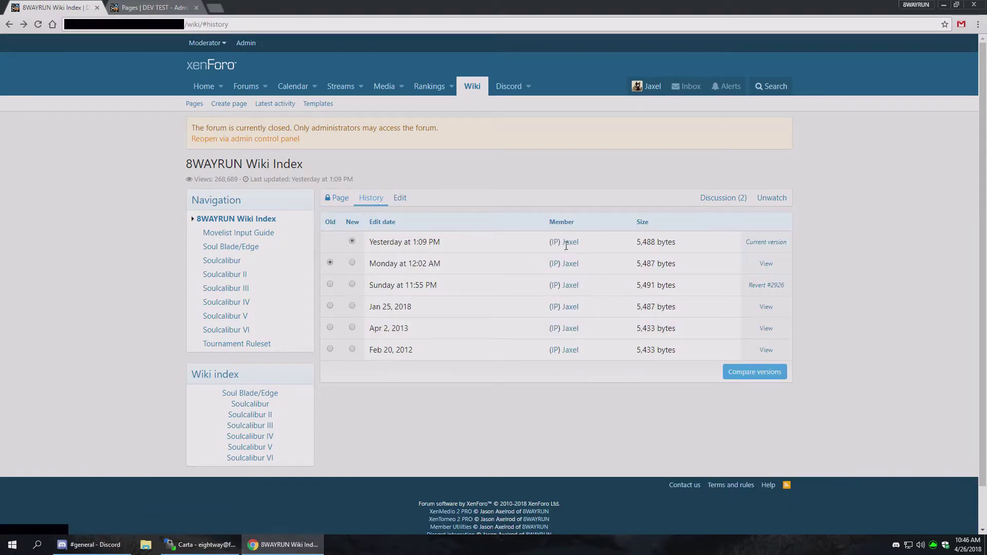
click(762, 330)
click(717, 329)
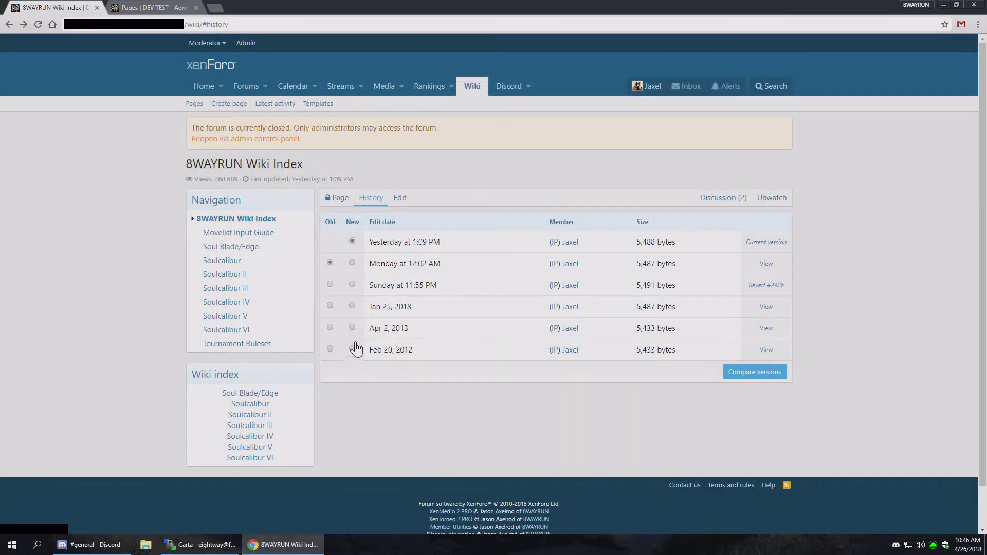
Compare the Feb 20, 2012 revision against the current version, then close the comparison.
click(330, 349)
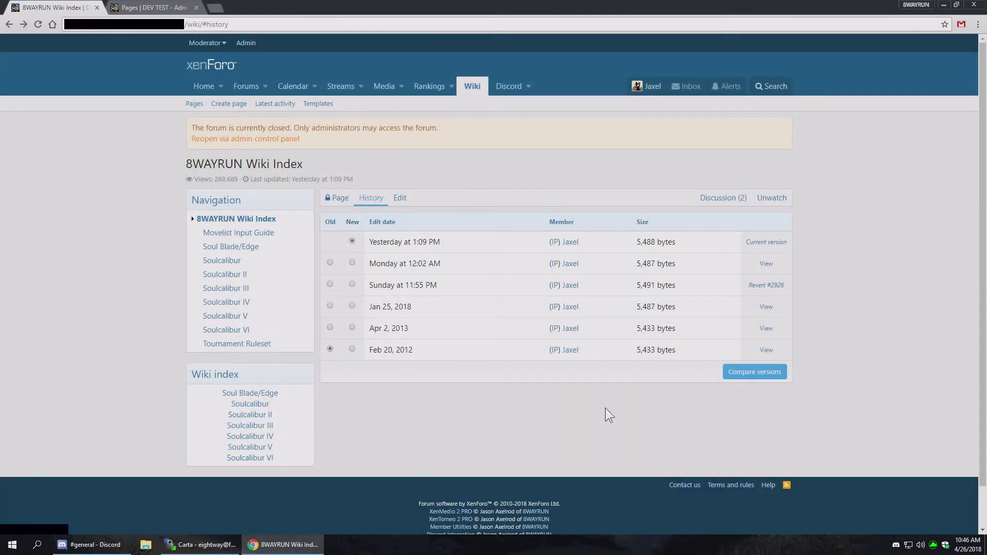
click(749, 374)
scroll(576, 233, down, 14)
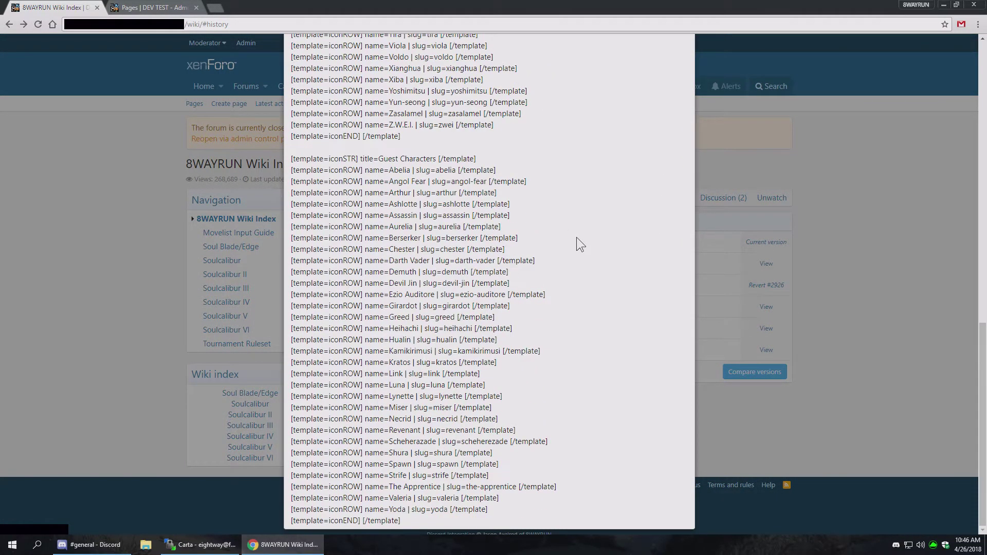
scroll(501, 283, up, 12)
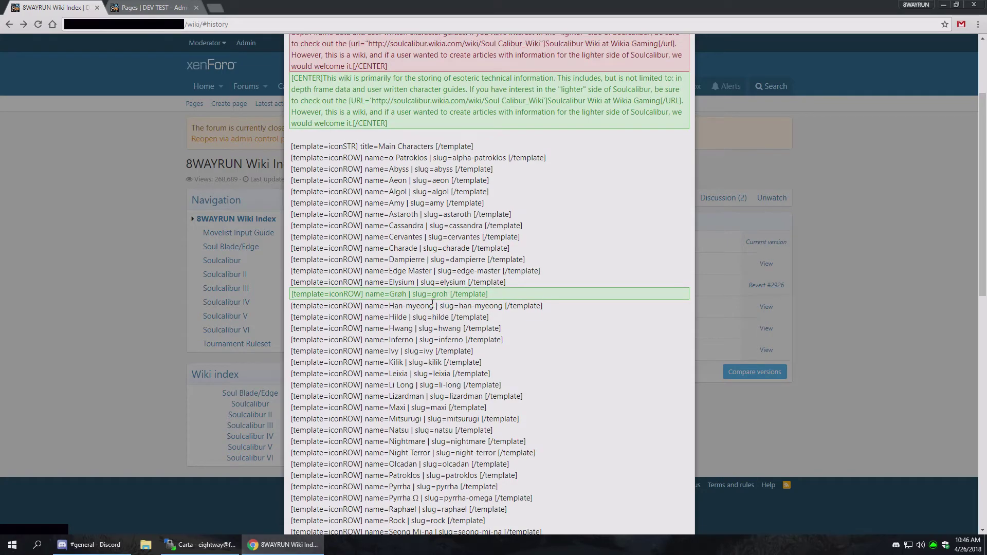
scroll(432, 304, up, 3)
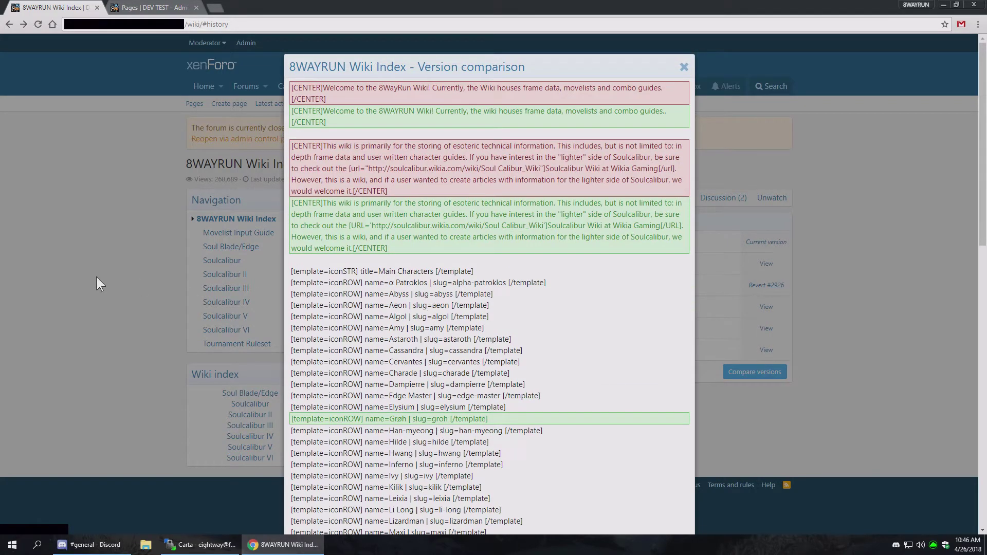
click(94, 264)
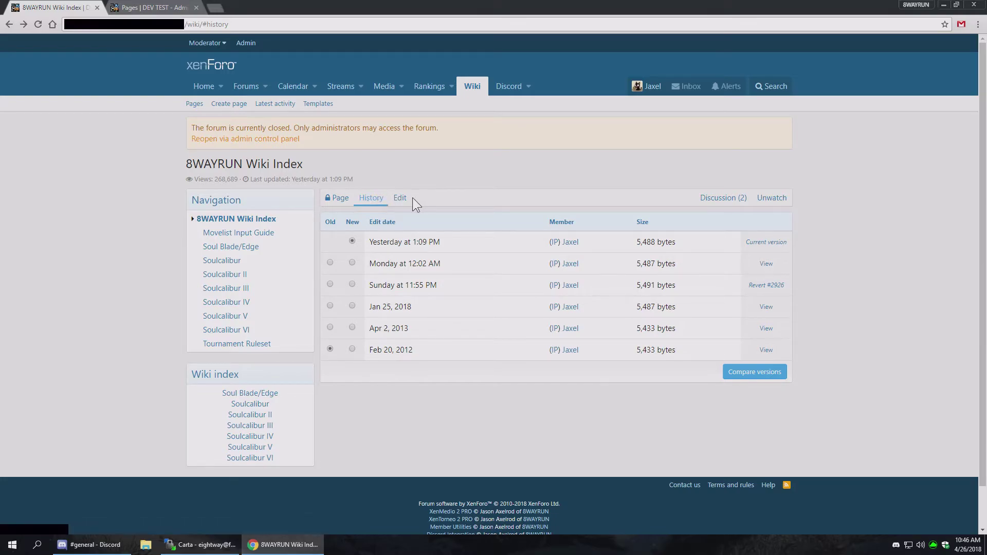
Open the wiki index edit form, scroll through its discussion thread, and return to the form.
click(399, 200)
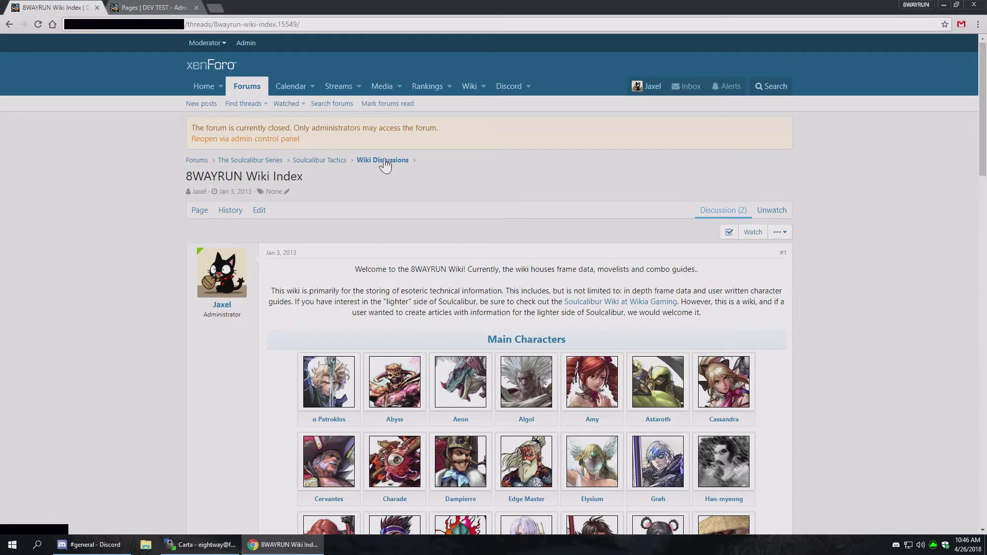
drag(982, 98, 984, 493)
click(9, 25)
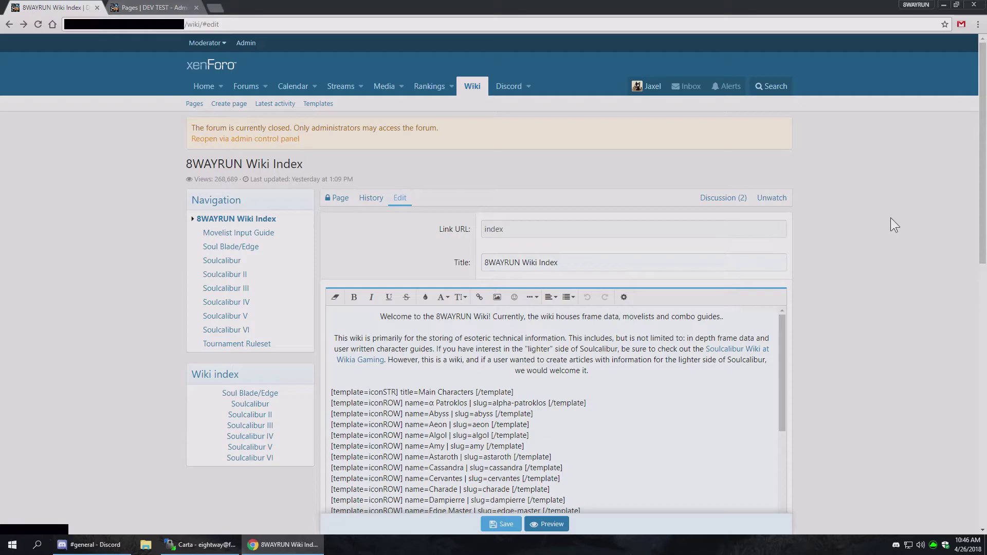
Show the rendered wiki index, then open the [8WR] XenCarta 2 (Wiki) PRO options in admin.
click(340, 199)
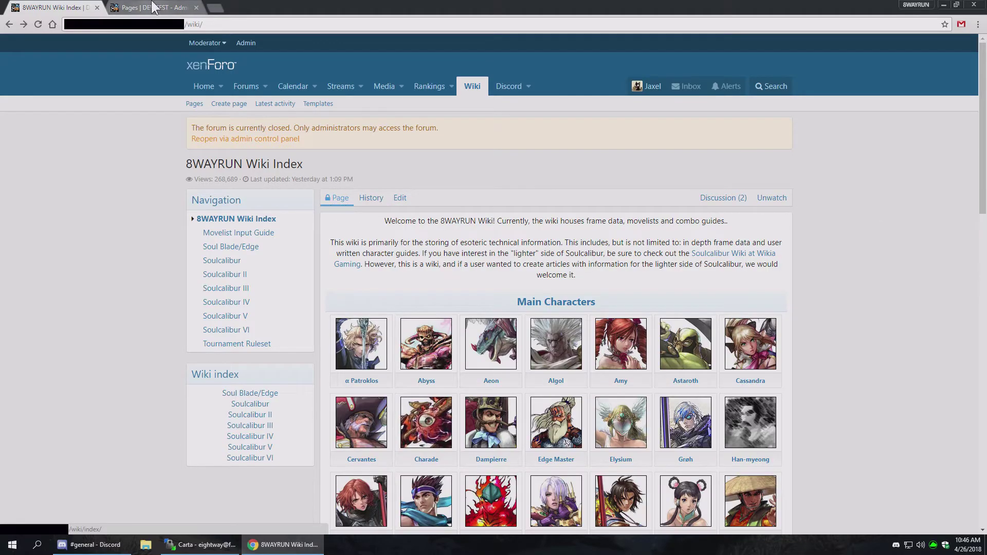
click(167, 8)
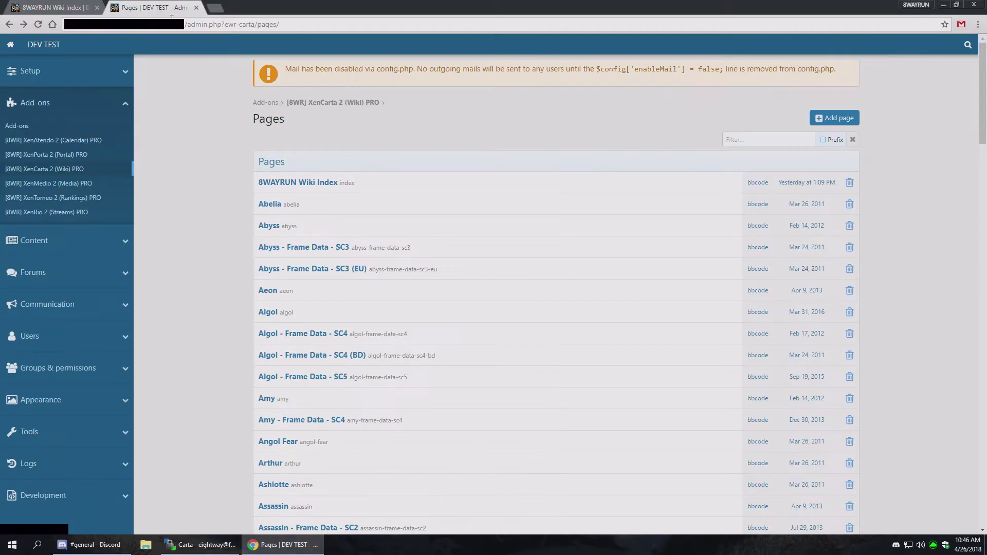
click(48, 170)
click(698, 194)
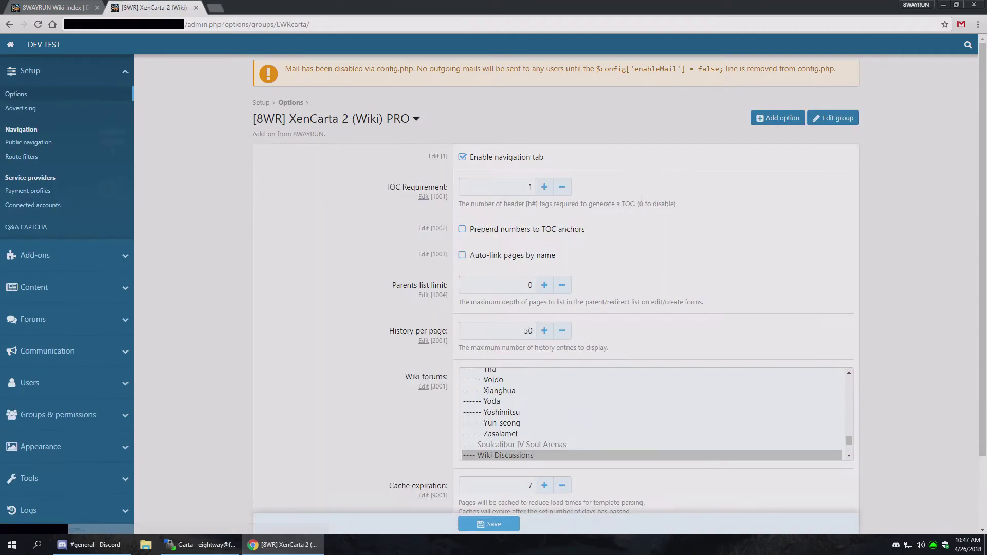
Open the Yoshimitsu wiki page and look at the edit form for its SC2 frame data.
click(36, 8)
scroll(508, 386, down, 12)
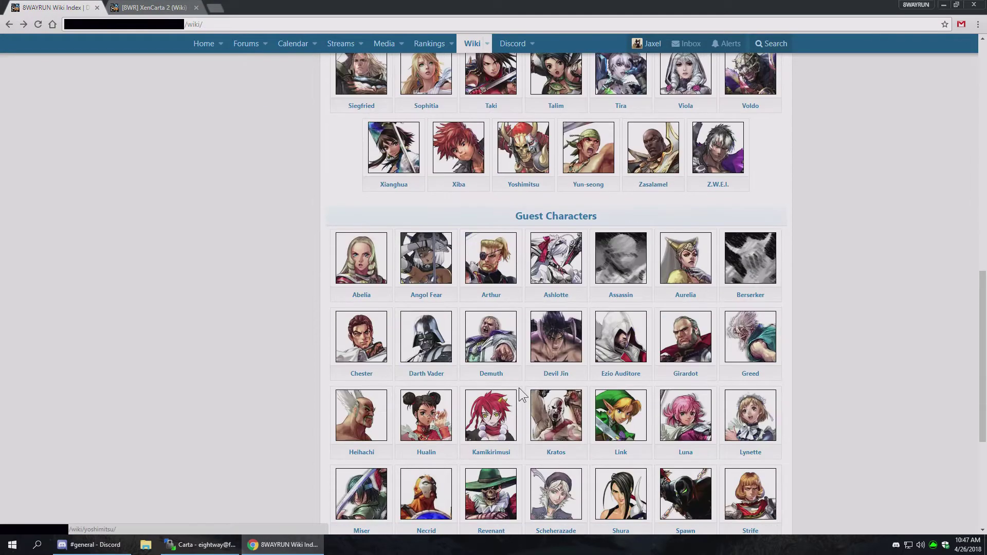
click(530, 363)
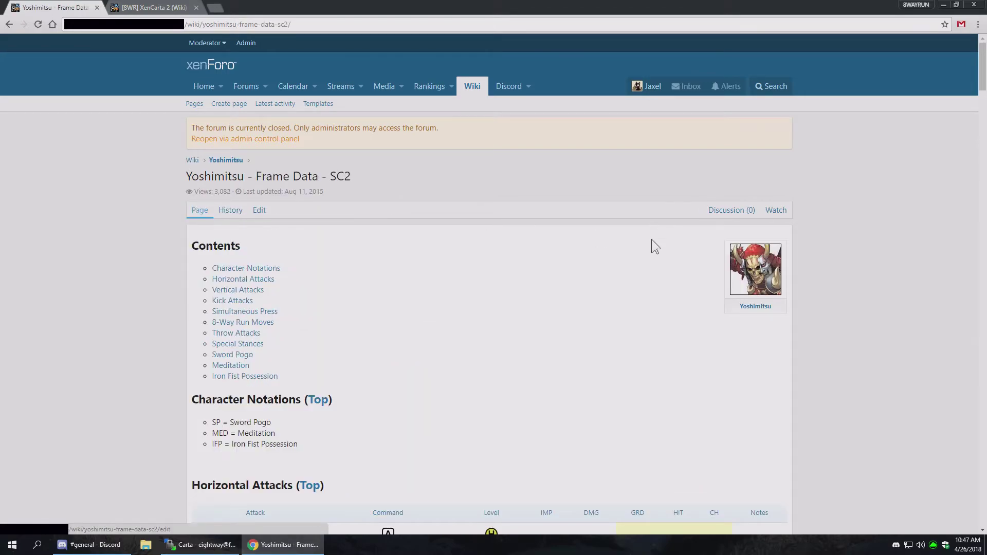
drag(983, 77, 982, 56)
click(261, 210)
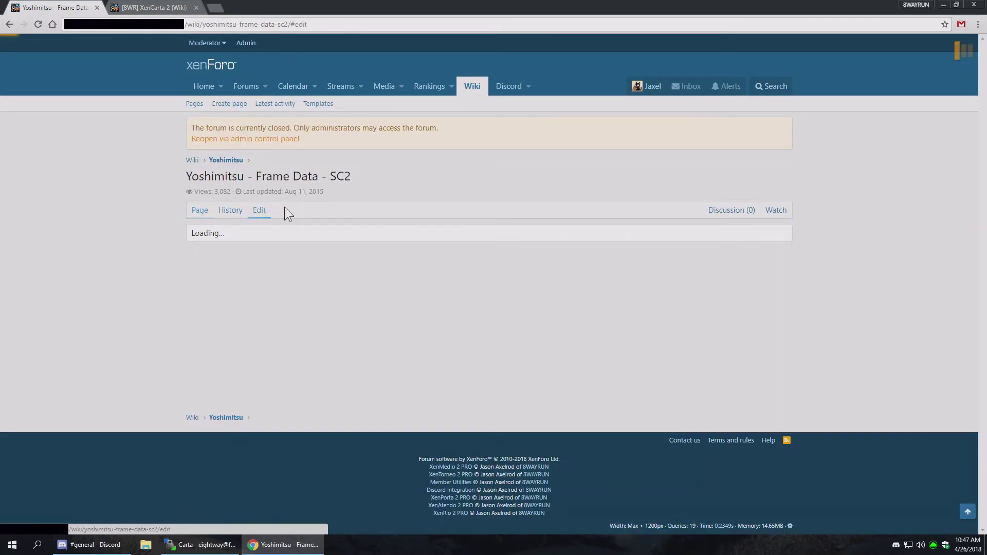
scroll(867, 252, down, 4)
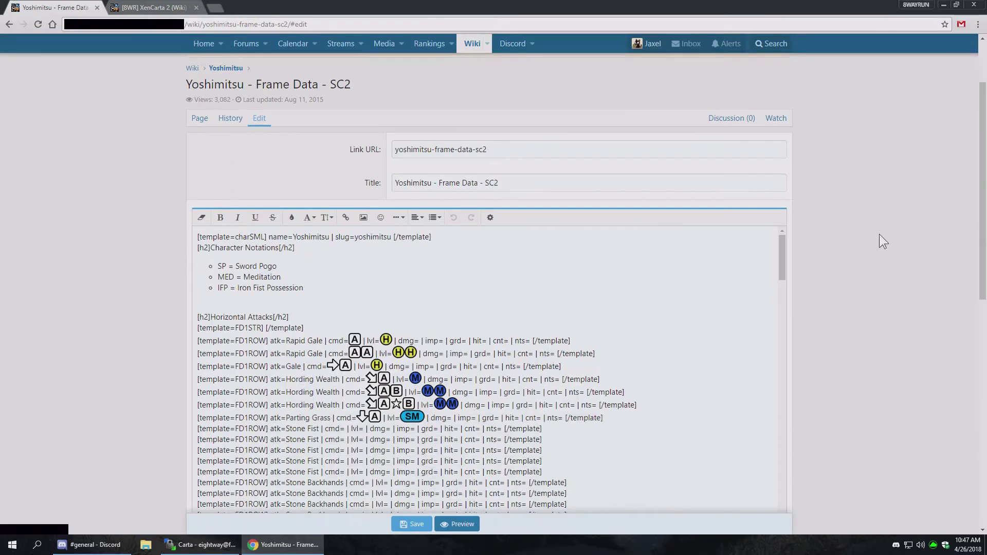
drag(782, 149, 654, 106)
click(9, 24)
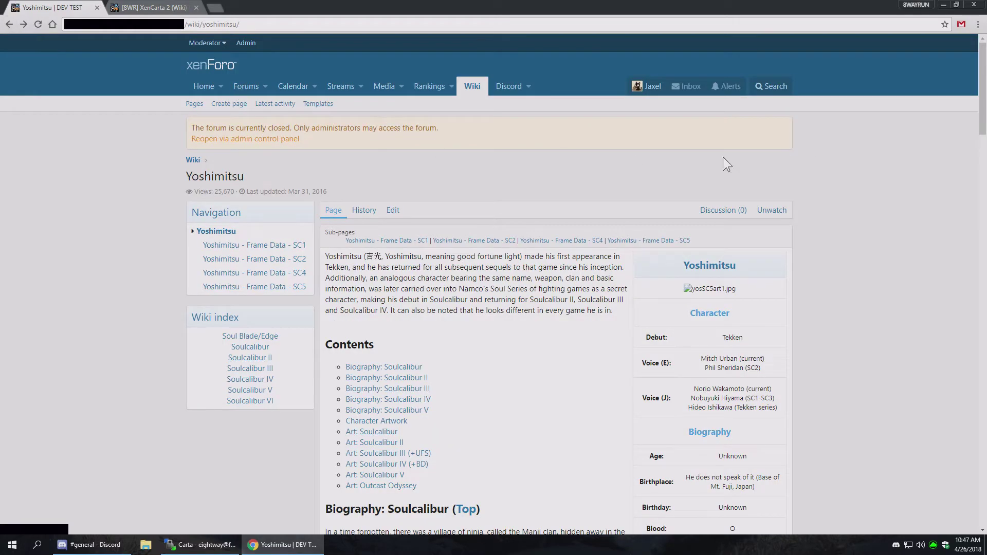
click(152, 7)
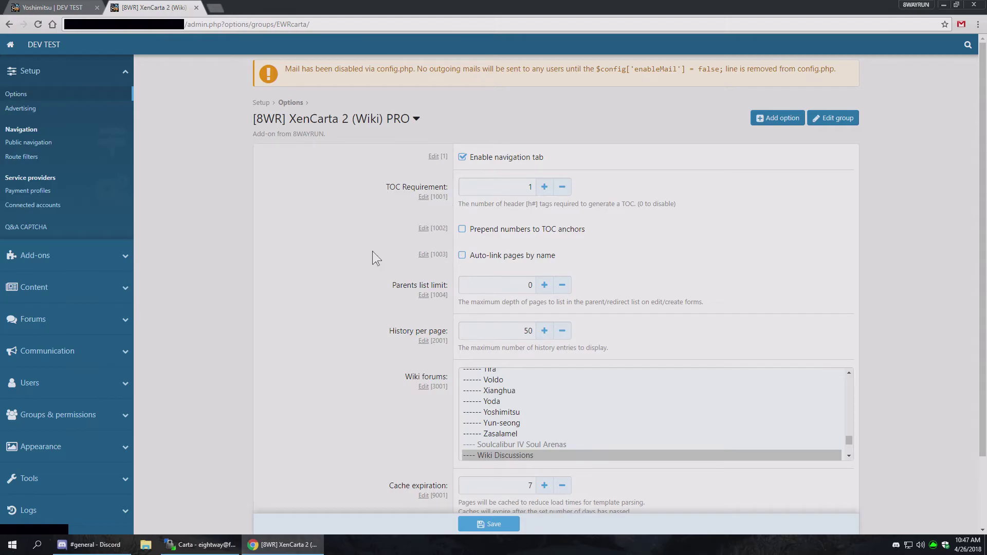
scroll(343, 283, down, 2)
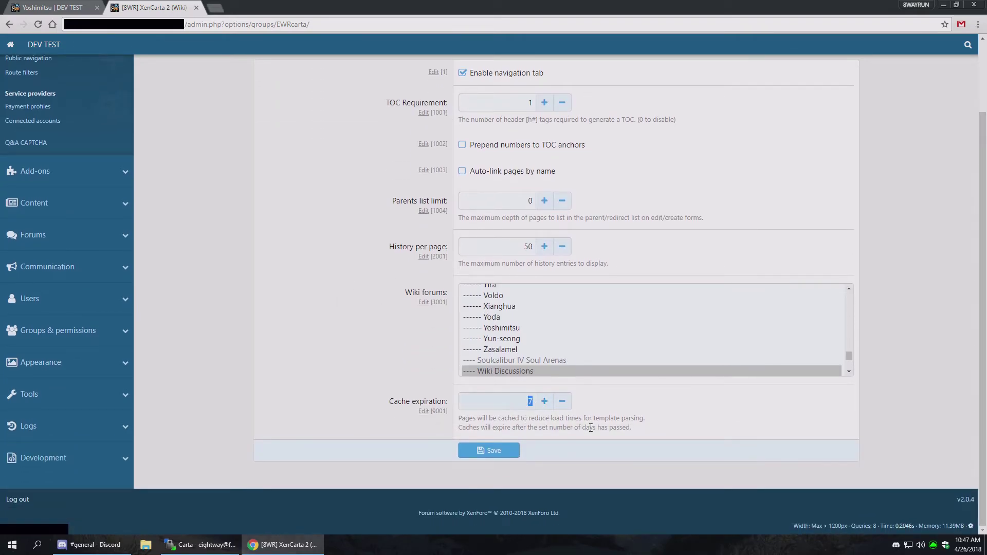
click(77, 7)
scroll(803, 315, down, 5)
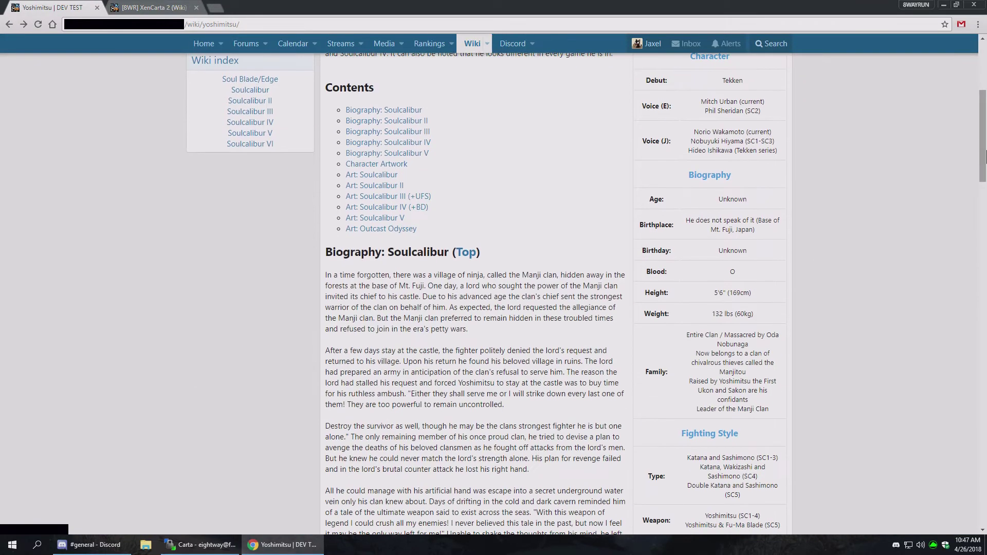
drag(985, 153, 985, 509)
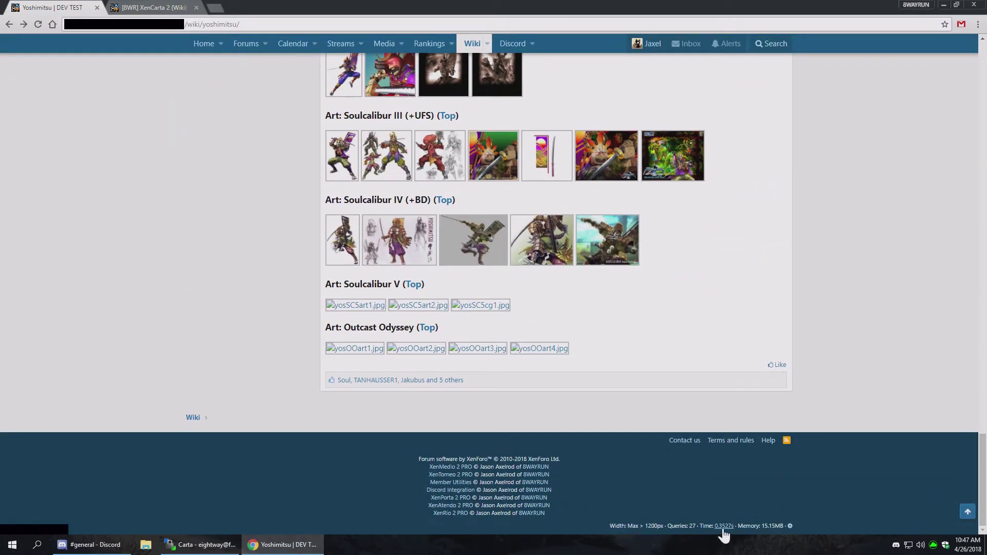
click(38, 25)
key(ctrl+Tab)
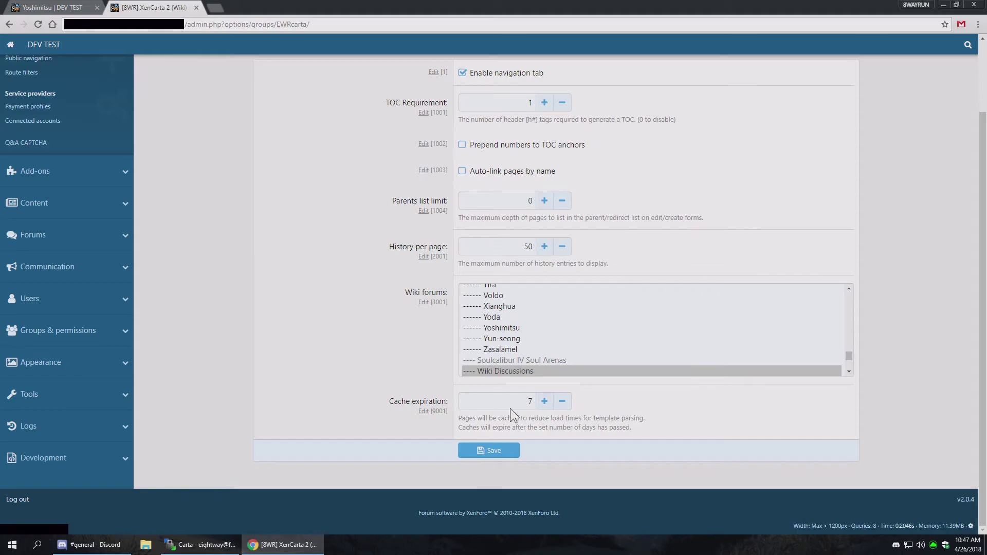
text(0)
click(56, 7)
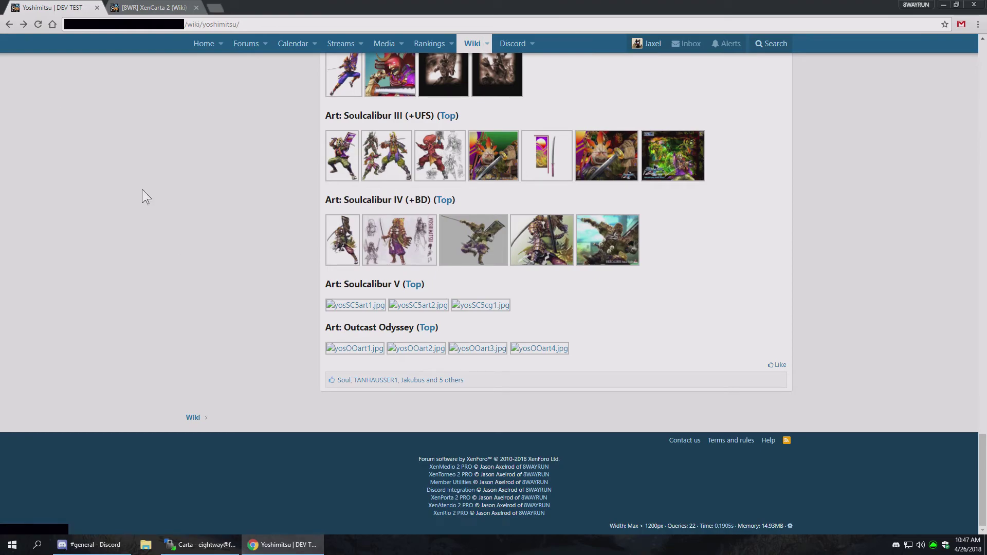
click(36, 25)
click(37, 24)
click(142, 14)
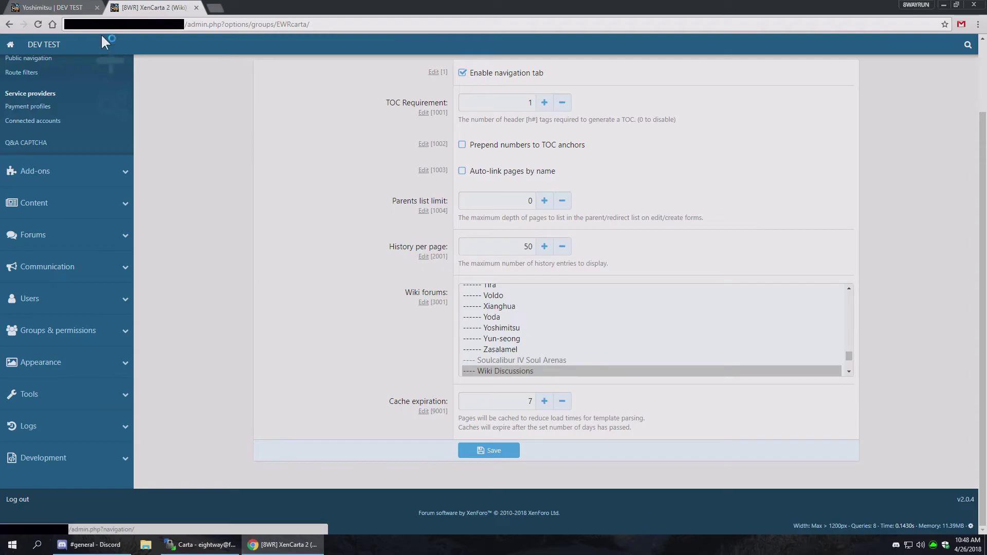
click(74, 7)
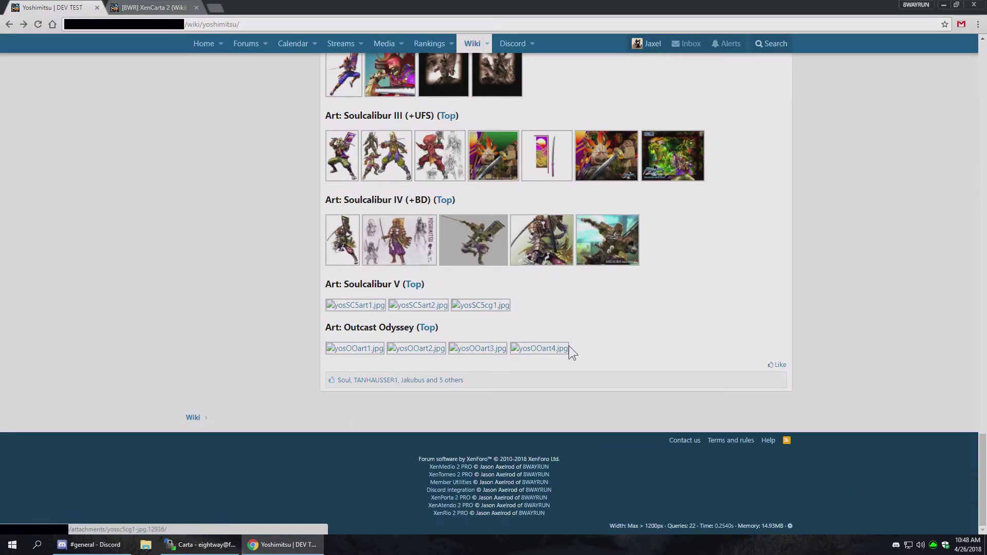
scroll(646, 381, up, 20)
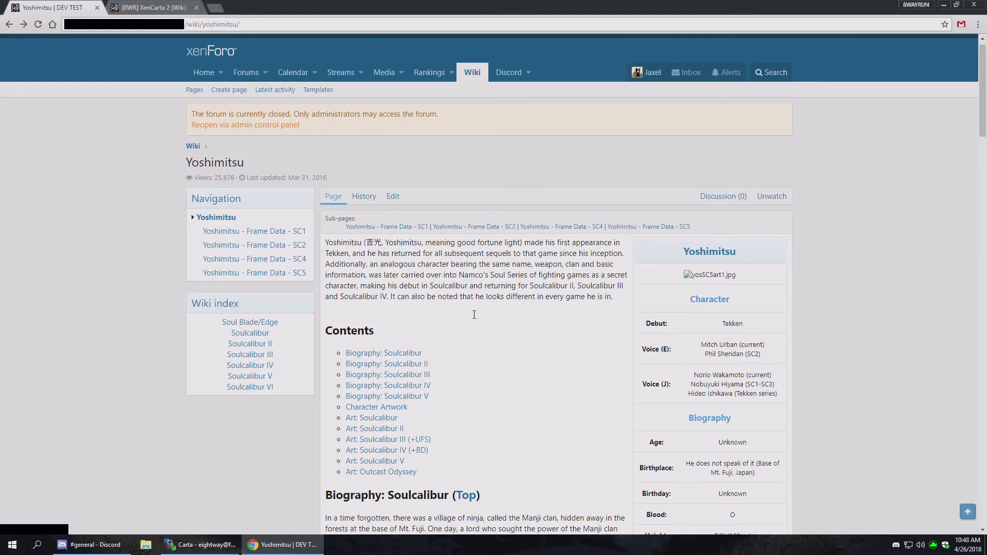
Set the wiki cache expiration to 0 and reload the Yoshimitsu SC2 frame data page.
scroll(502, 343, down, 4)
scroll(519, 360, up, 5)
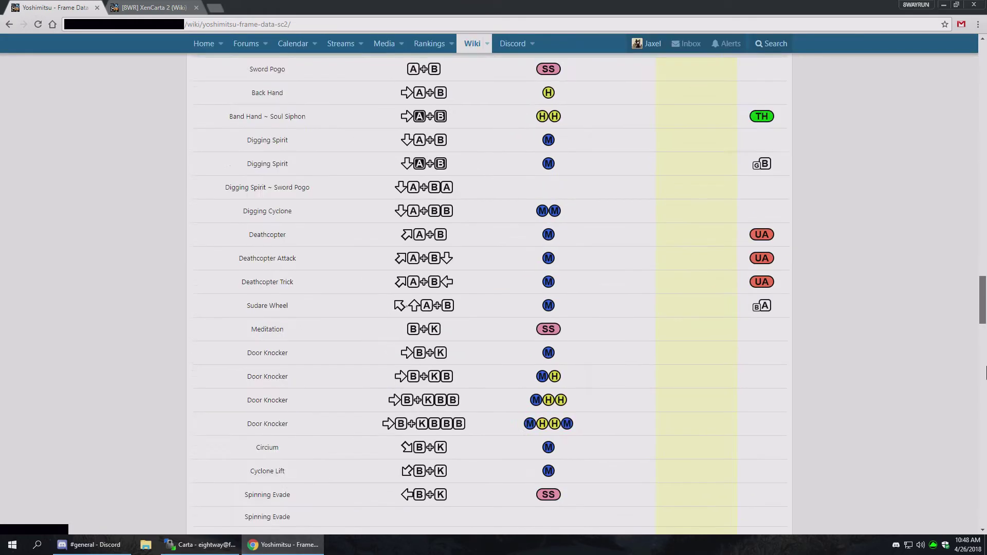
scroll(985, 411, down, 15)
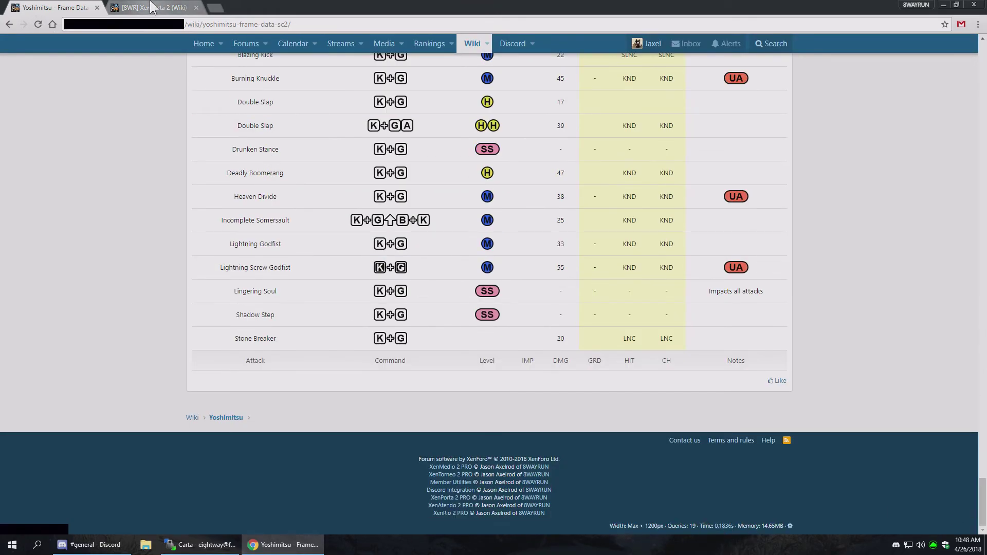
key(ctrl+Tab)
double_click(502, 400)
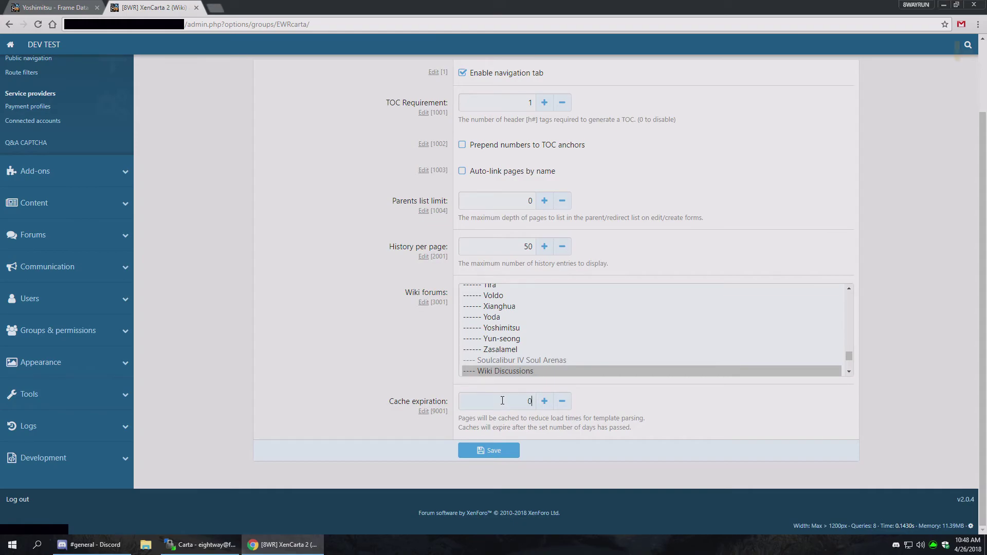
click(33, 7)
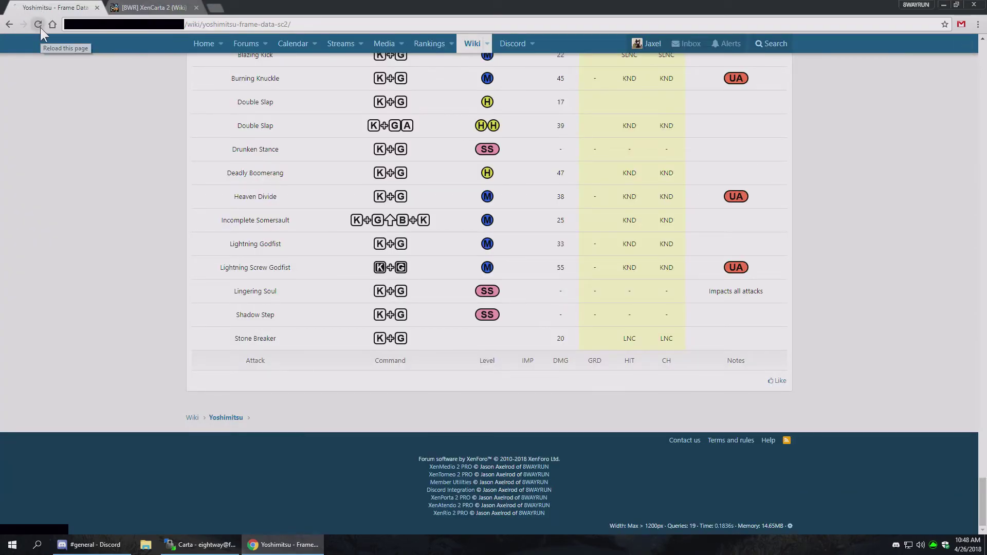
click(37, 25)
Restore the cache expiration to 7 and scroll back to the top of the frame data page.
click(149, 7)
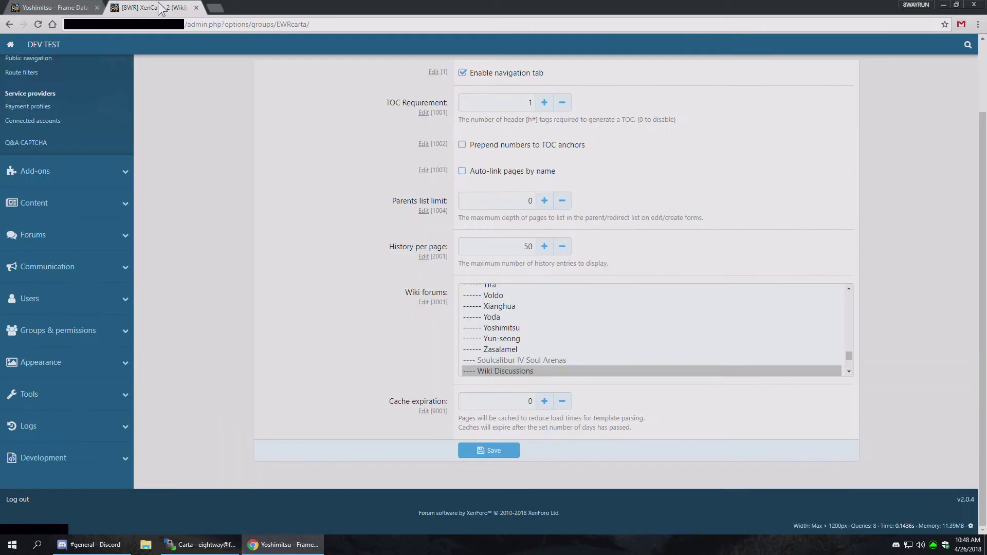
double_click(496, 393)
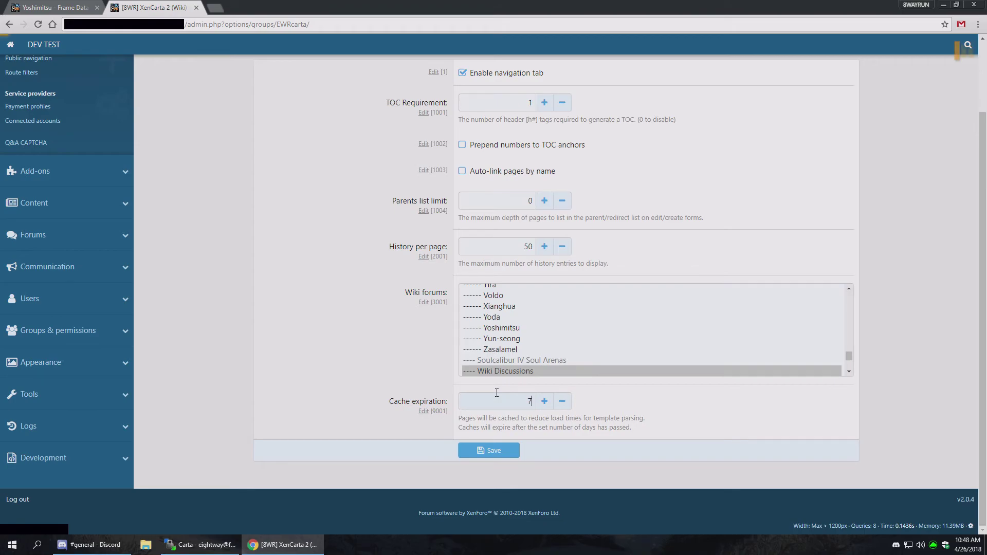
scroll(480, 374, up, 10)
key(ctrl+shift+Tab)
scroll(218, 313, up, 10)
scroll(217, 308, up, 15)
scroll(205, 298, up, 15)
scroll(204, 291, up, 5)
click(472, 86)
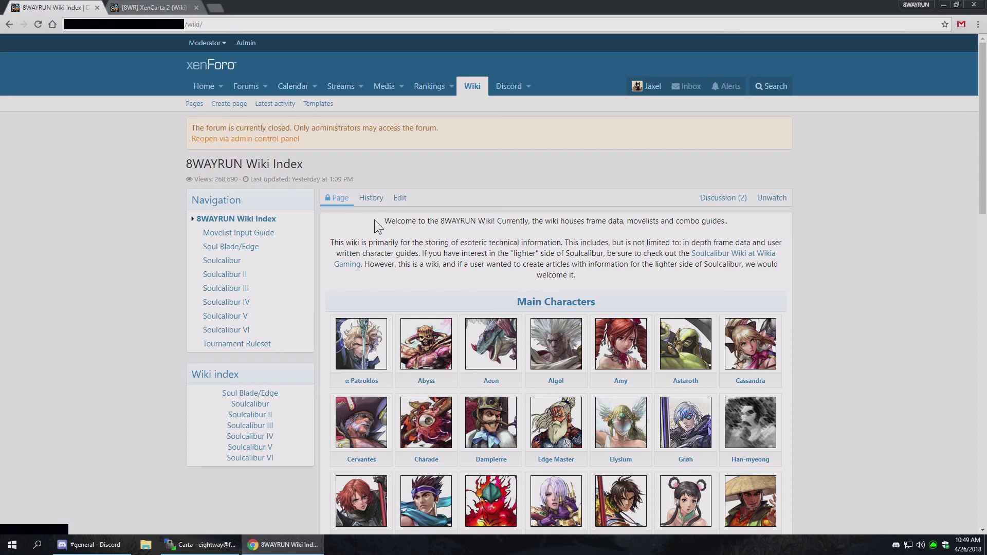
click(401, 200)
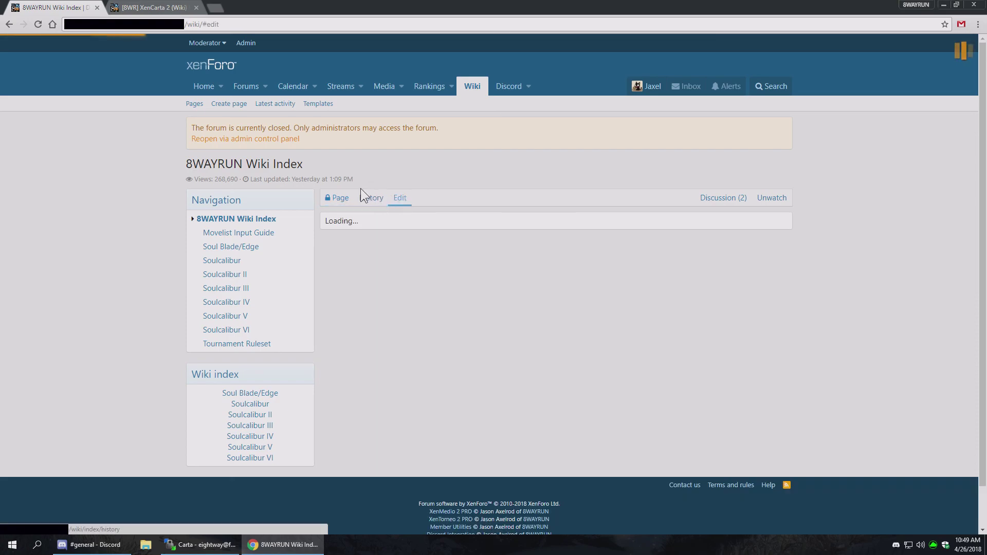
click(366, 202)
click(340, 199)
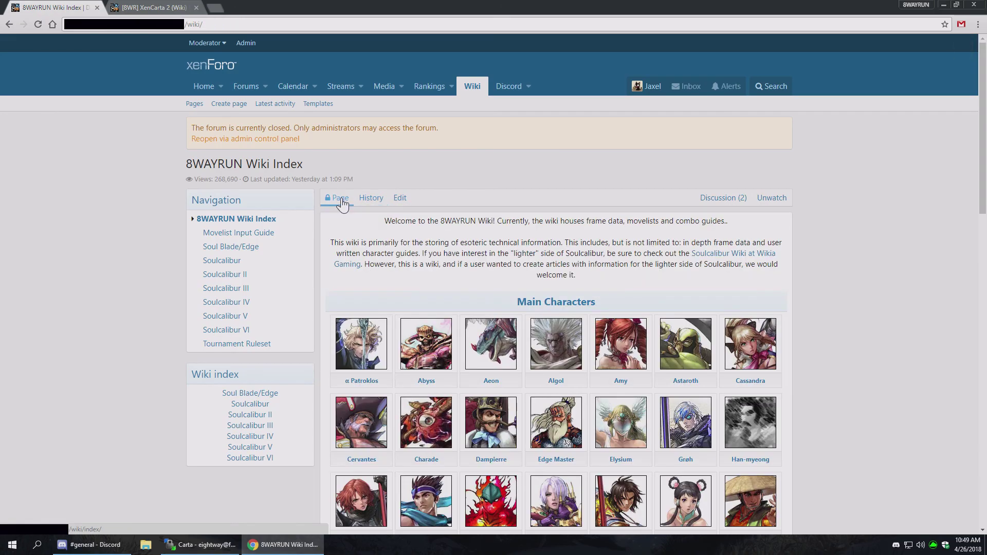